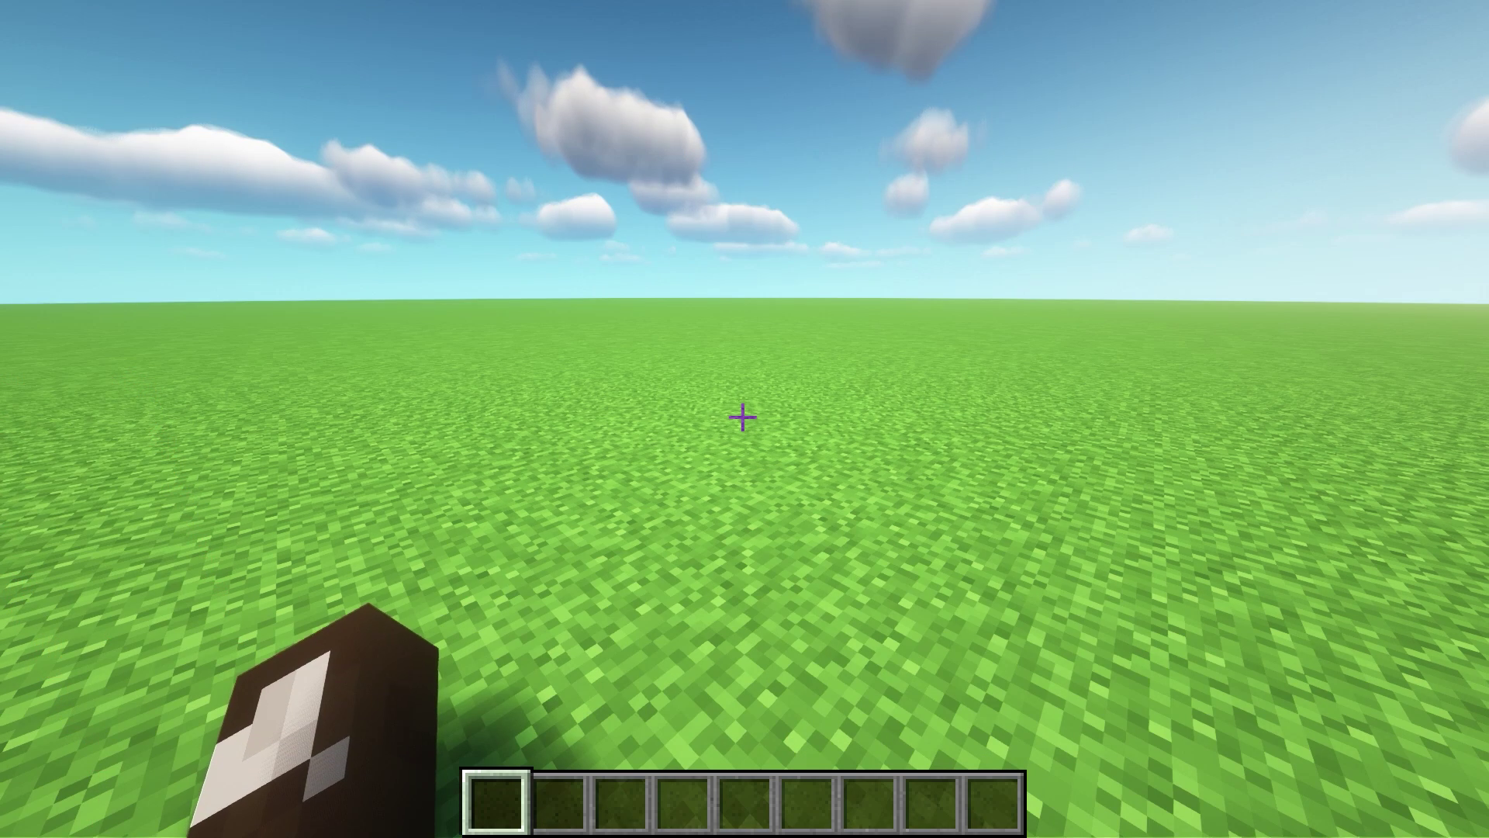
# Step: Begin a forestgen command with a forest size of 25
pyautogui.press('/')
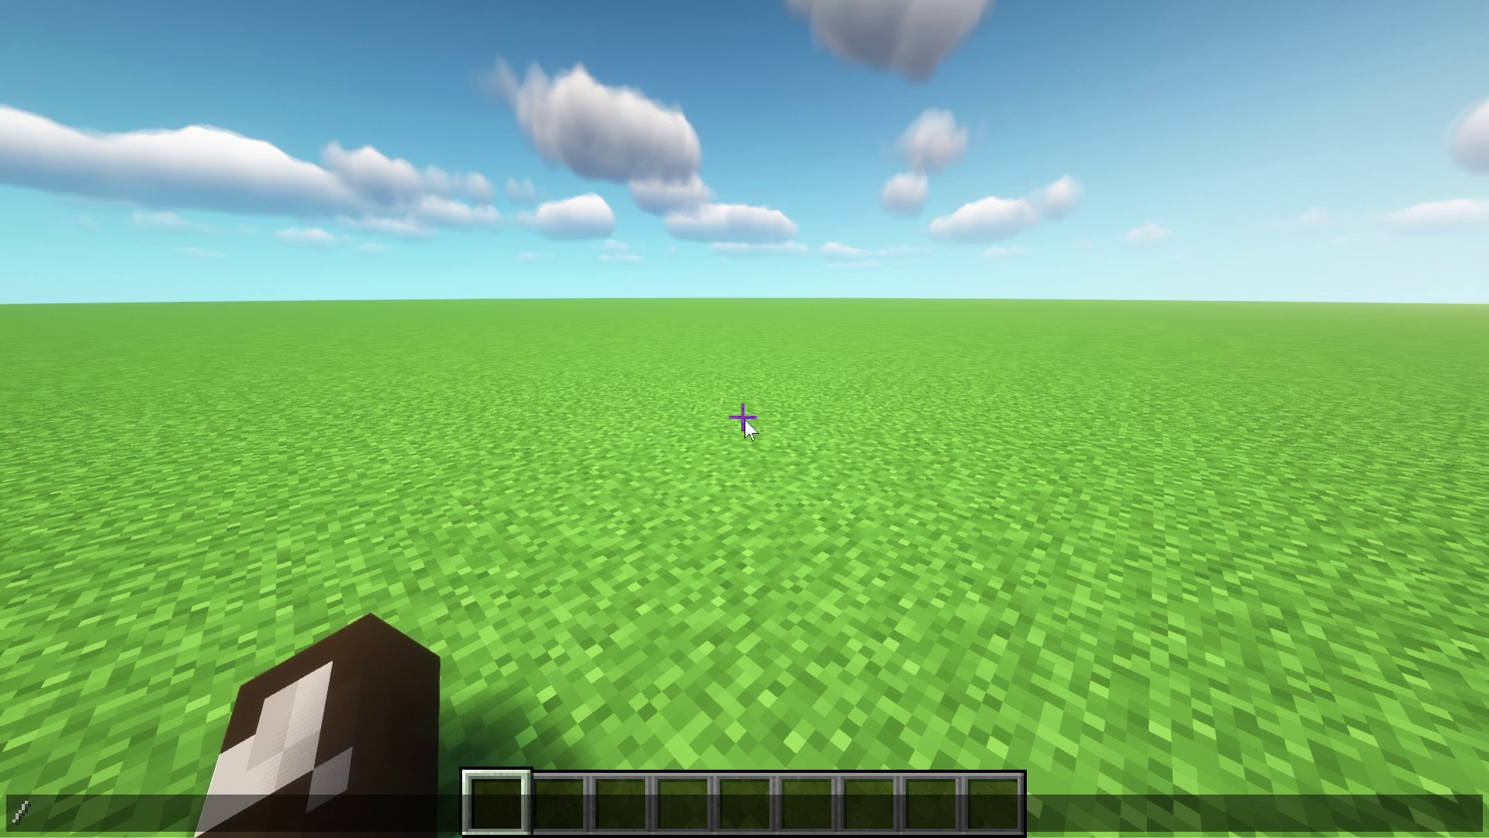
pyautogui.write('forestge')
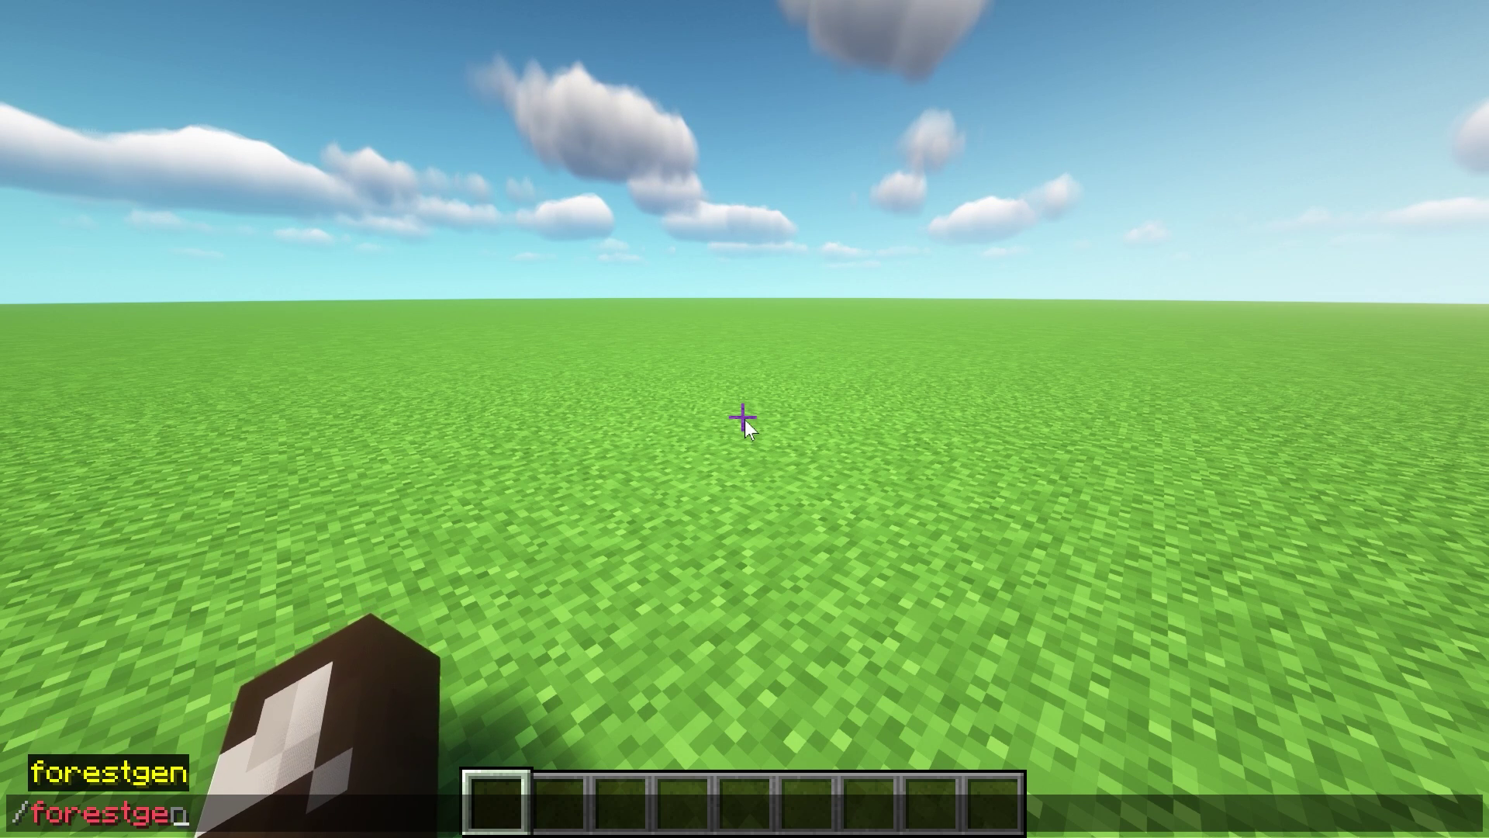
pyautogui.write('n')
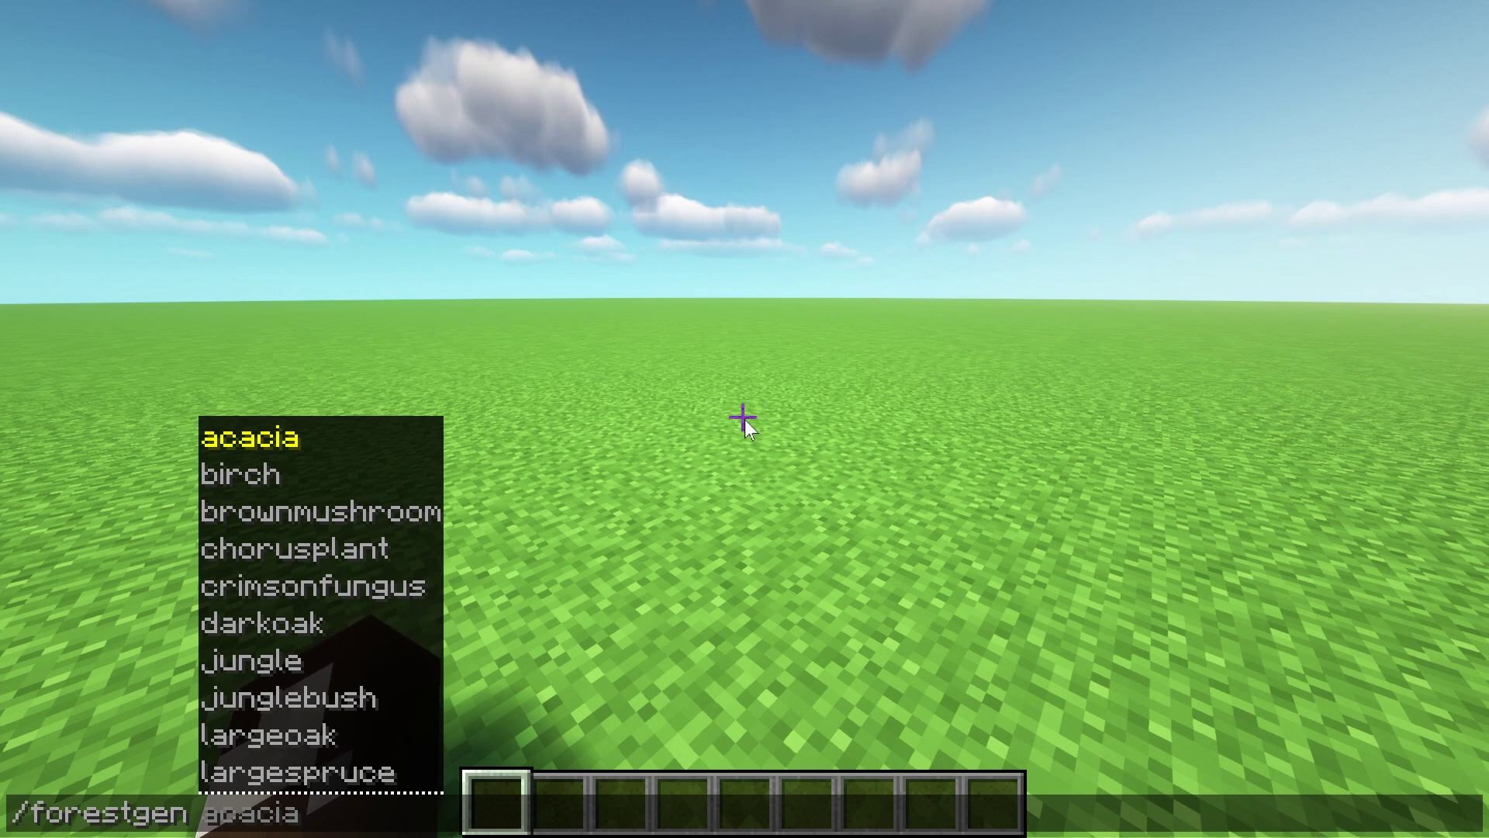
pyautogui.press('BackSpace')
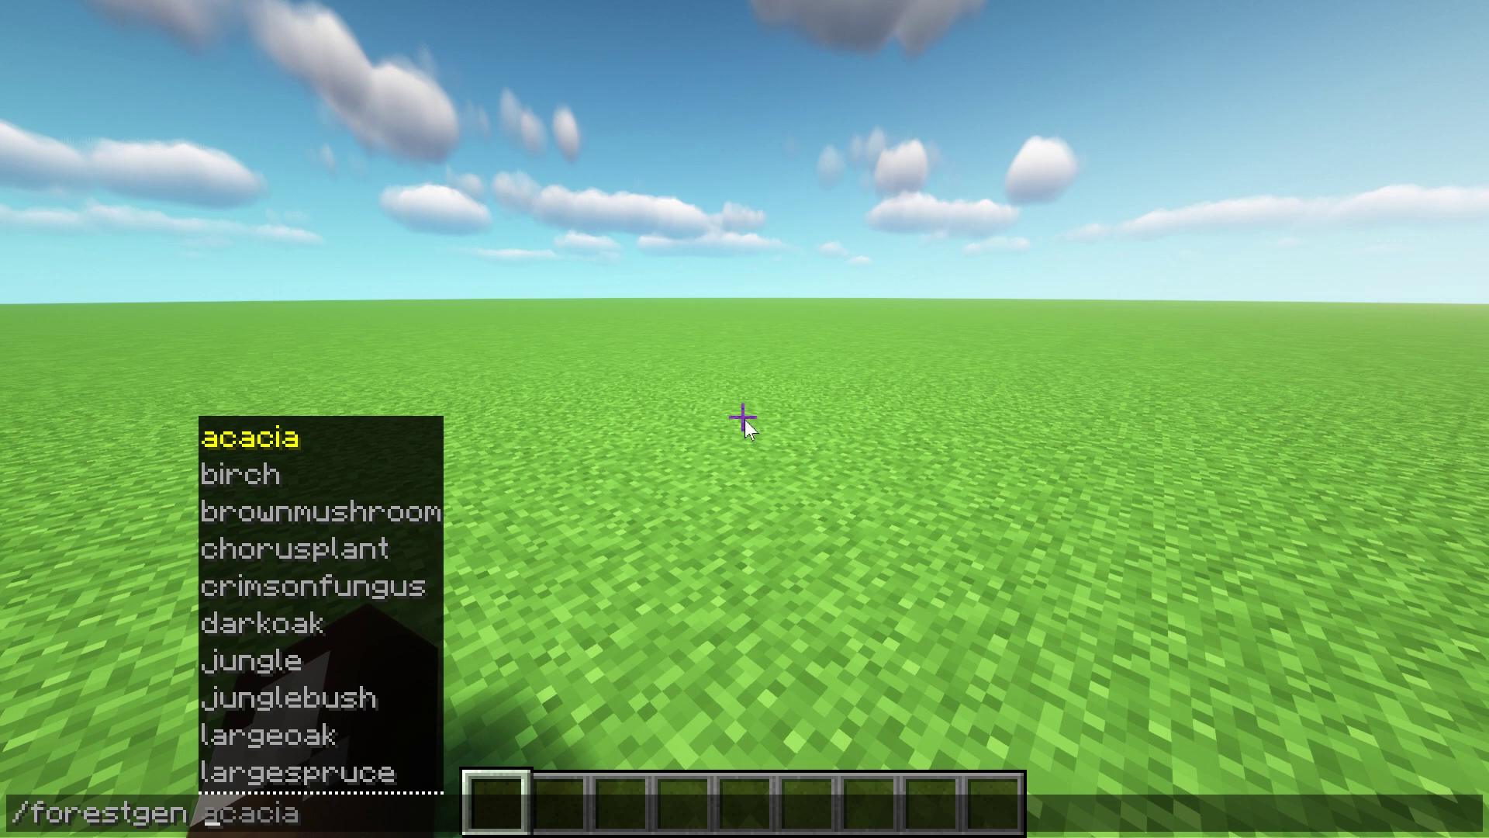
pyautogui.write('25')
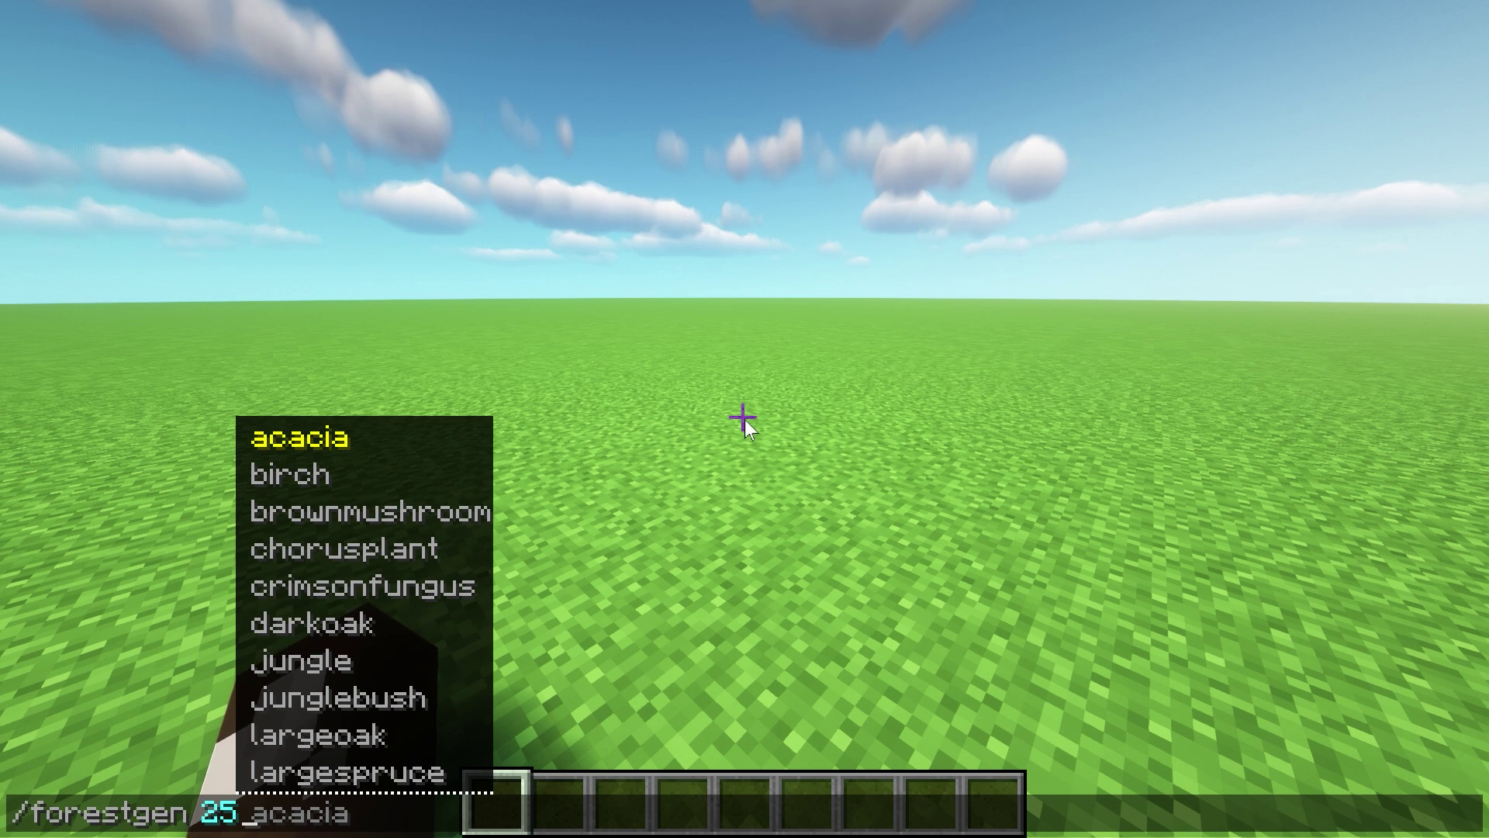
pyautogui.press('BackSpace')
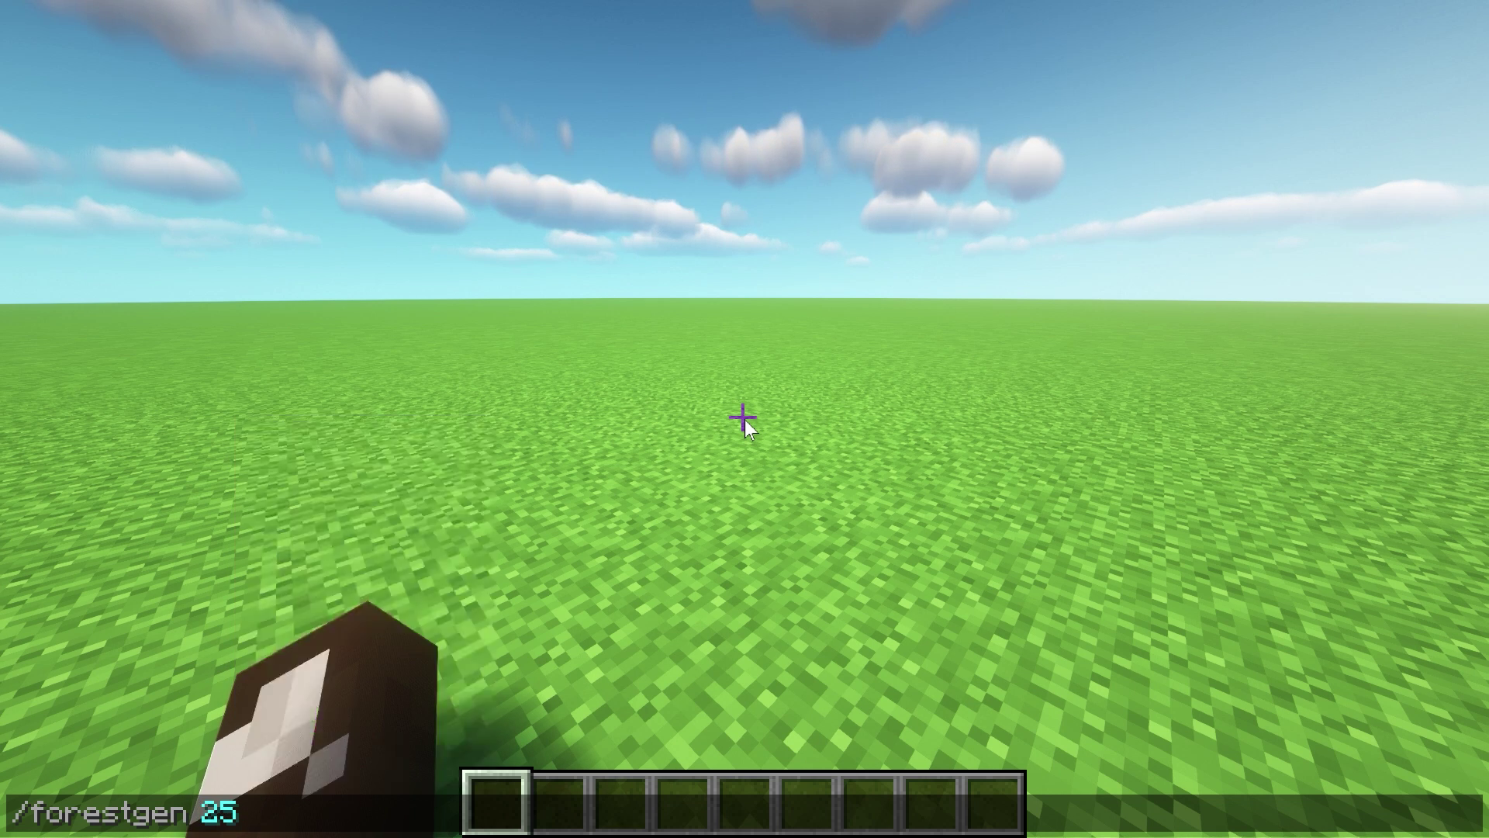
# Step: Complete the forestgen command with tree type acacia and density 2, and run it to generate the forest
pyautogui.press('Up')
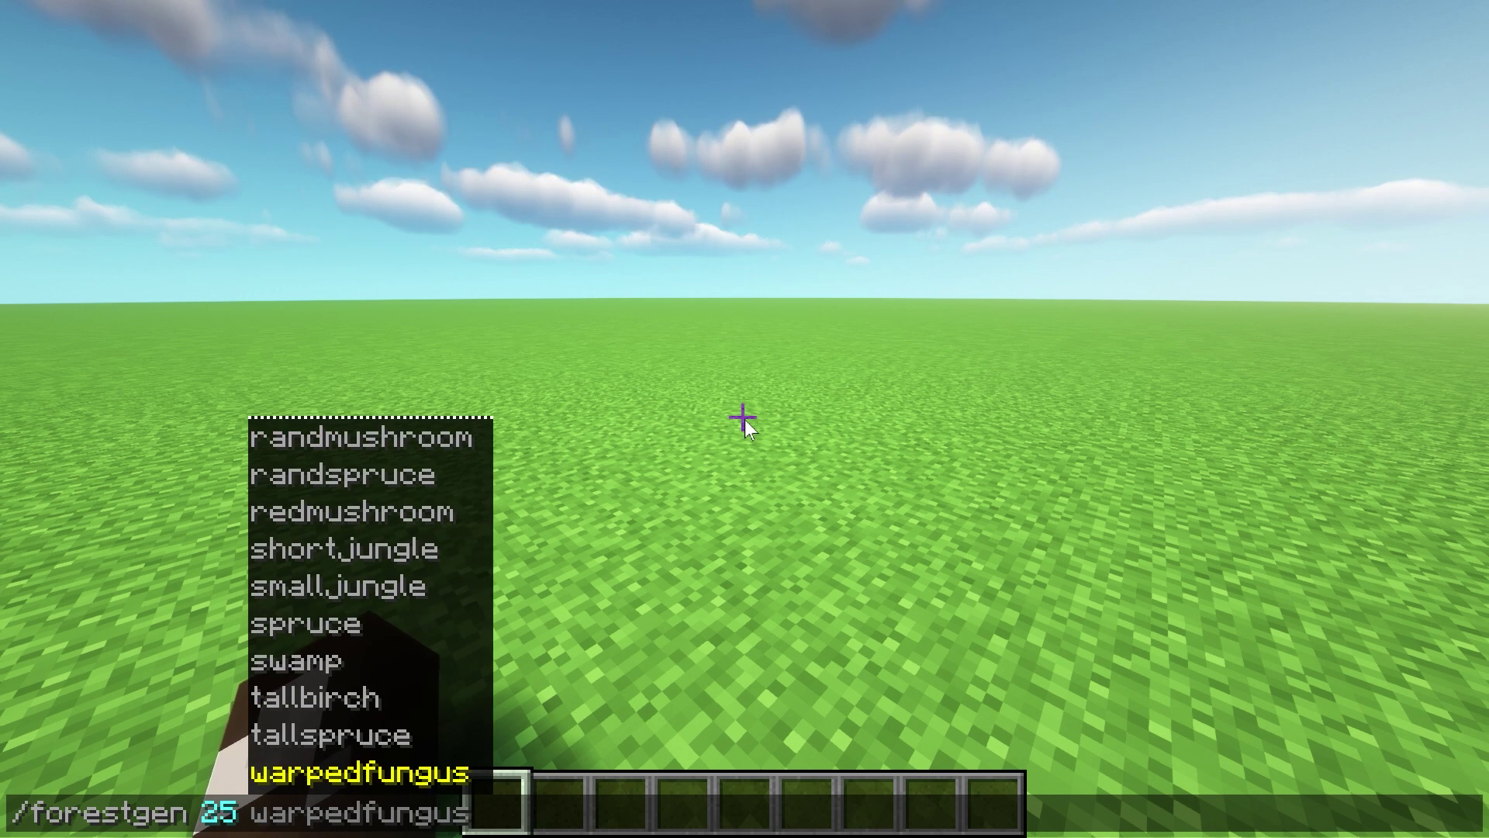
pyautogui.press('Down')
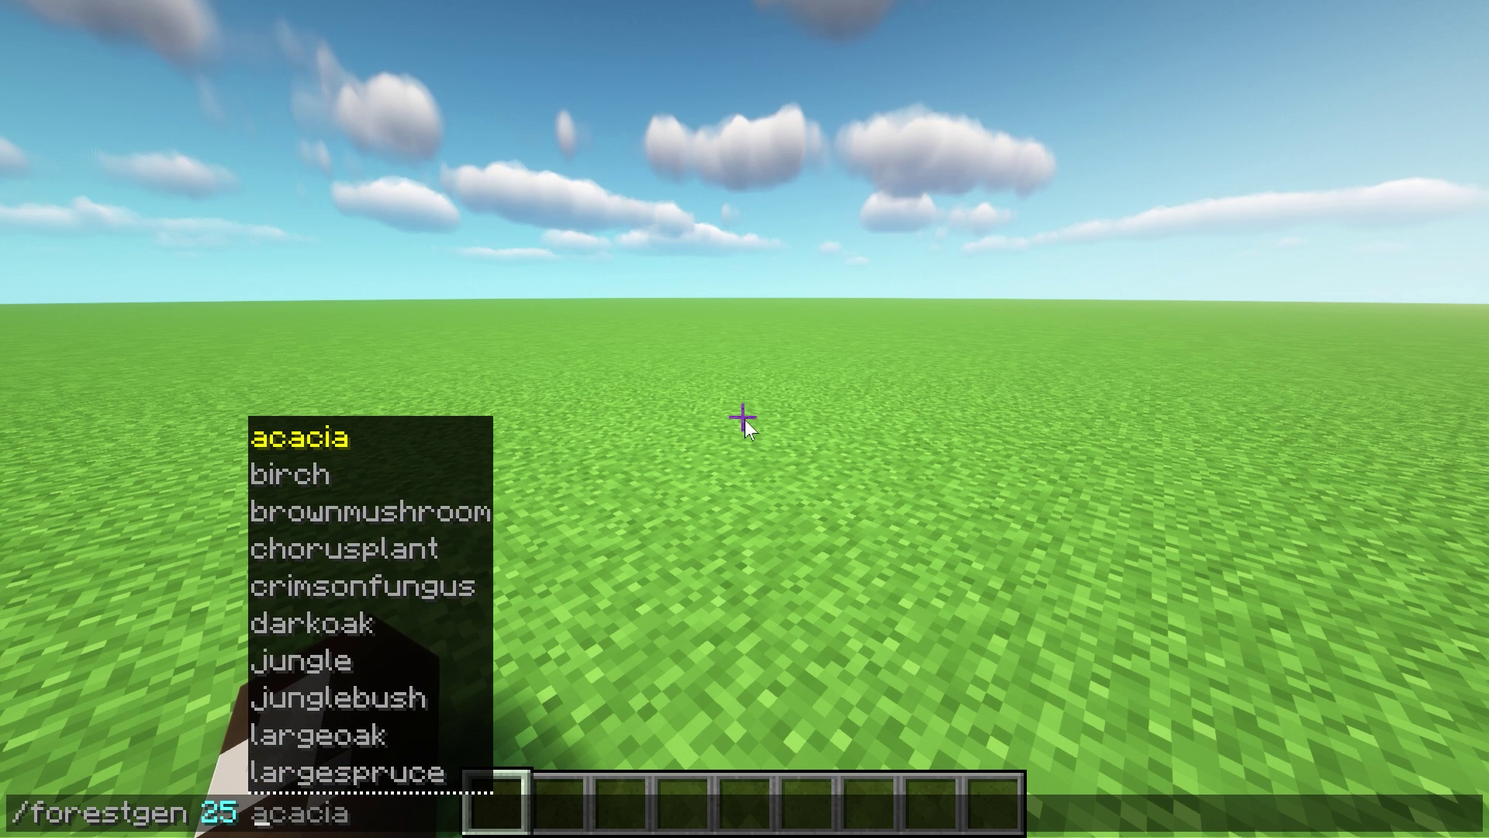
pyautogui.press('Down')
pyautogui.press('Down')
pyautogui.press('Down')
pyautogui.press('Down')
pyautogui.press('Down')
pyautogui.press('Down')
pyautogui.press('Down')
pyautogui.press('Down')
pyautogui.press('Down')
pyautogui.press('Down')
pyautogui.press('Down')
pyautogui.press('Down')
pyautogui.press('Down')
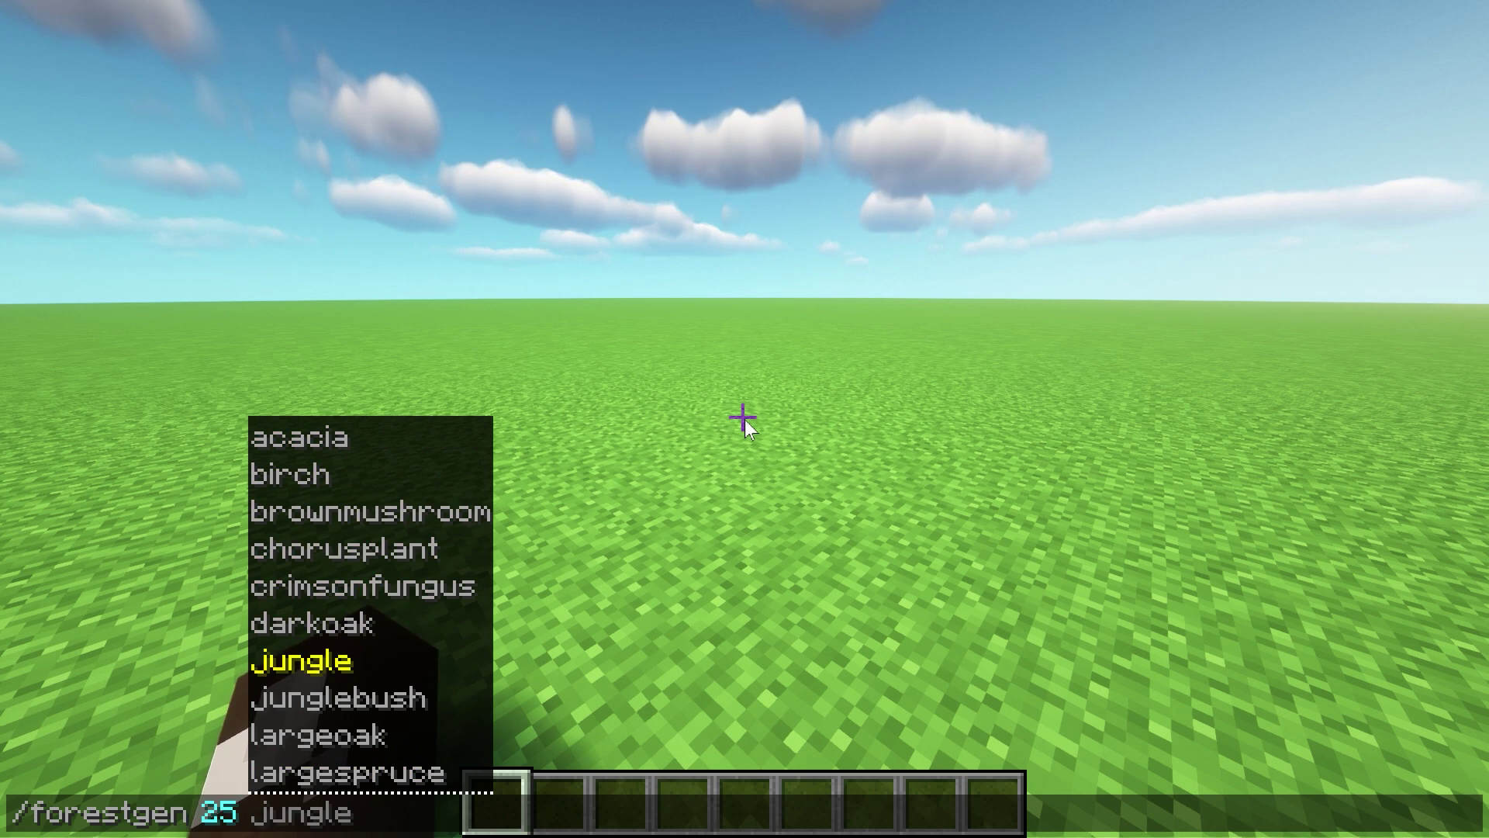
pyautogui.press('Up')
pyautogui.press('Up')
pyautogui.press('Up')
pyautogui.press('Up')
pyautogui.press('Up')
pyautogui.press('Up')
pyautogui.press('Up')
pyautogui.press('Up')
pyautogui.press('Up')
pyautogui.press('Up')
pyautogui.press('Up')
pyautogui.press('Up')
pyautogui.press('Up')
pyautogui.press('Up')
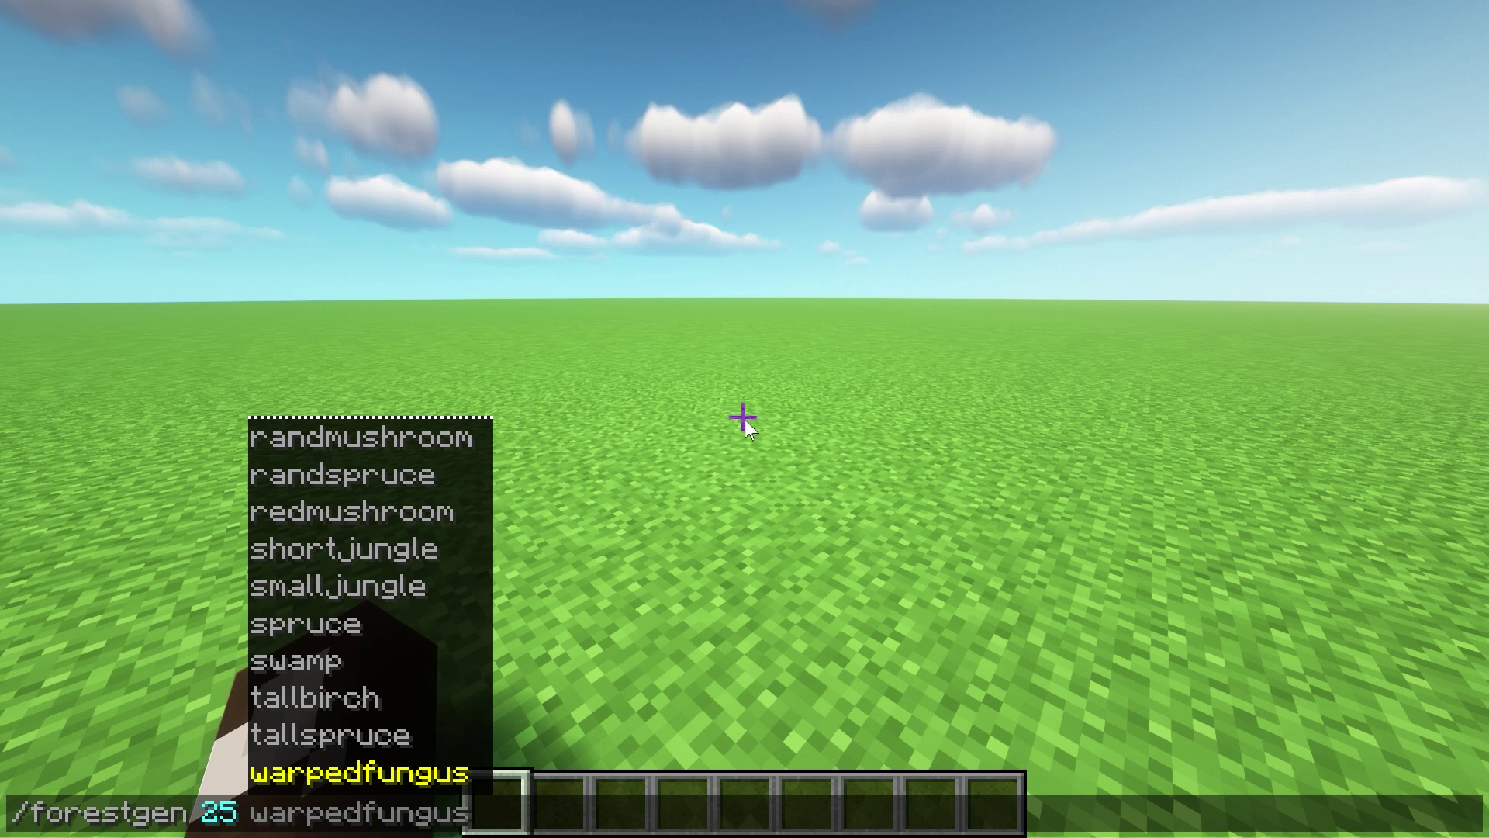
pyautogui.press('Down')
pyautogui.press('Tab')
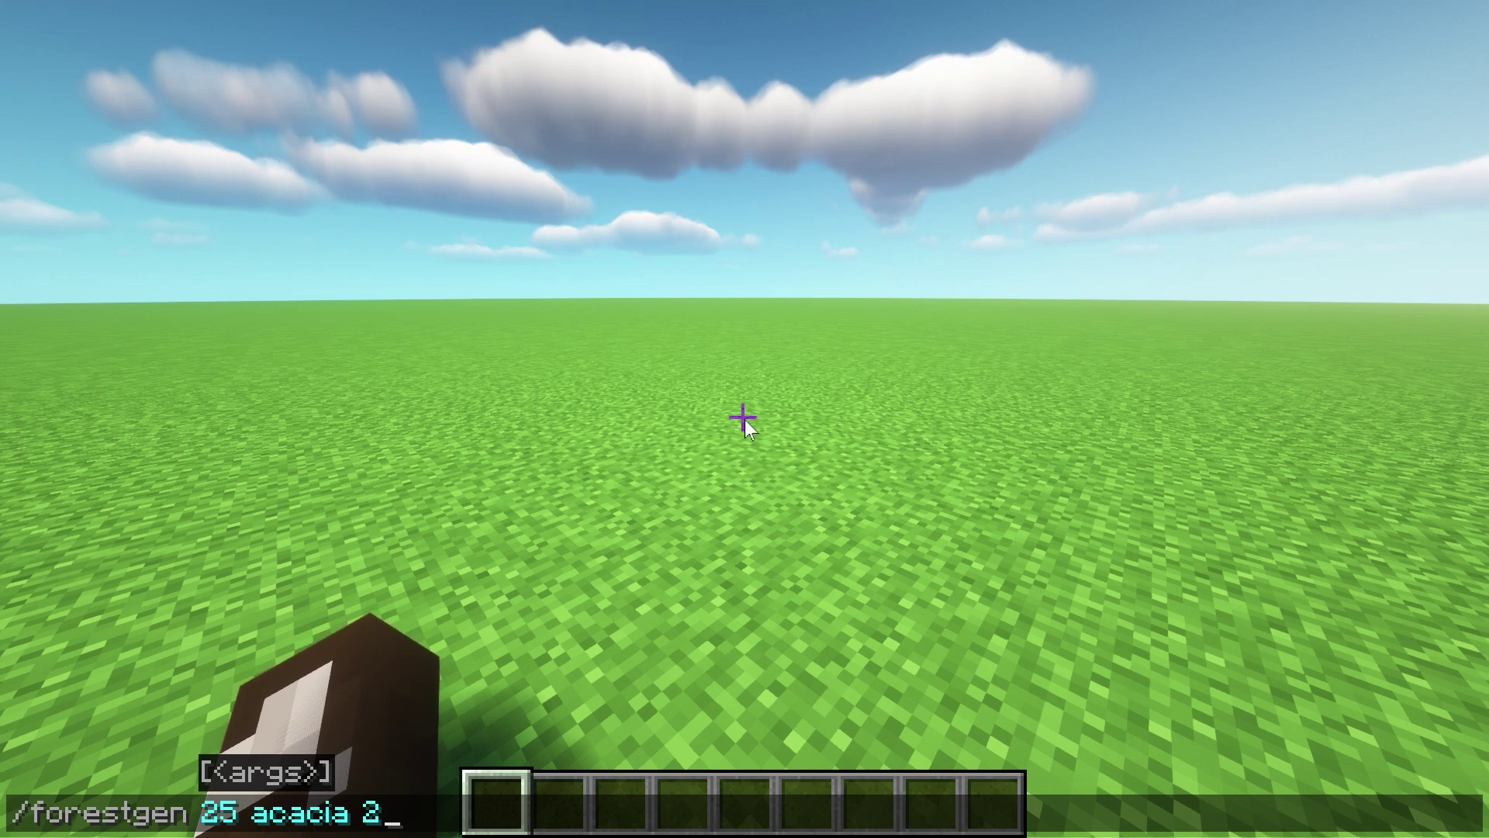
pyautogui.press('Return')
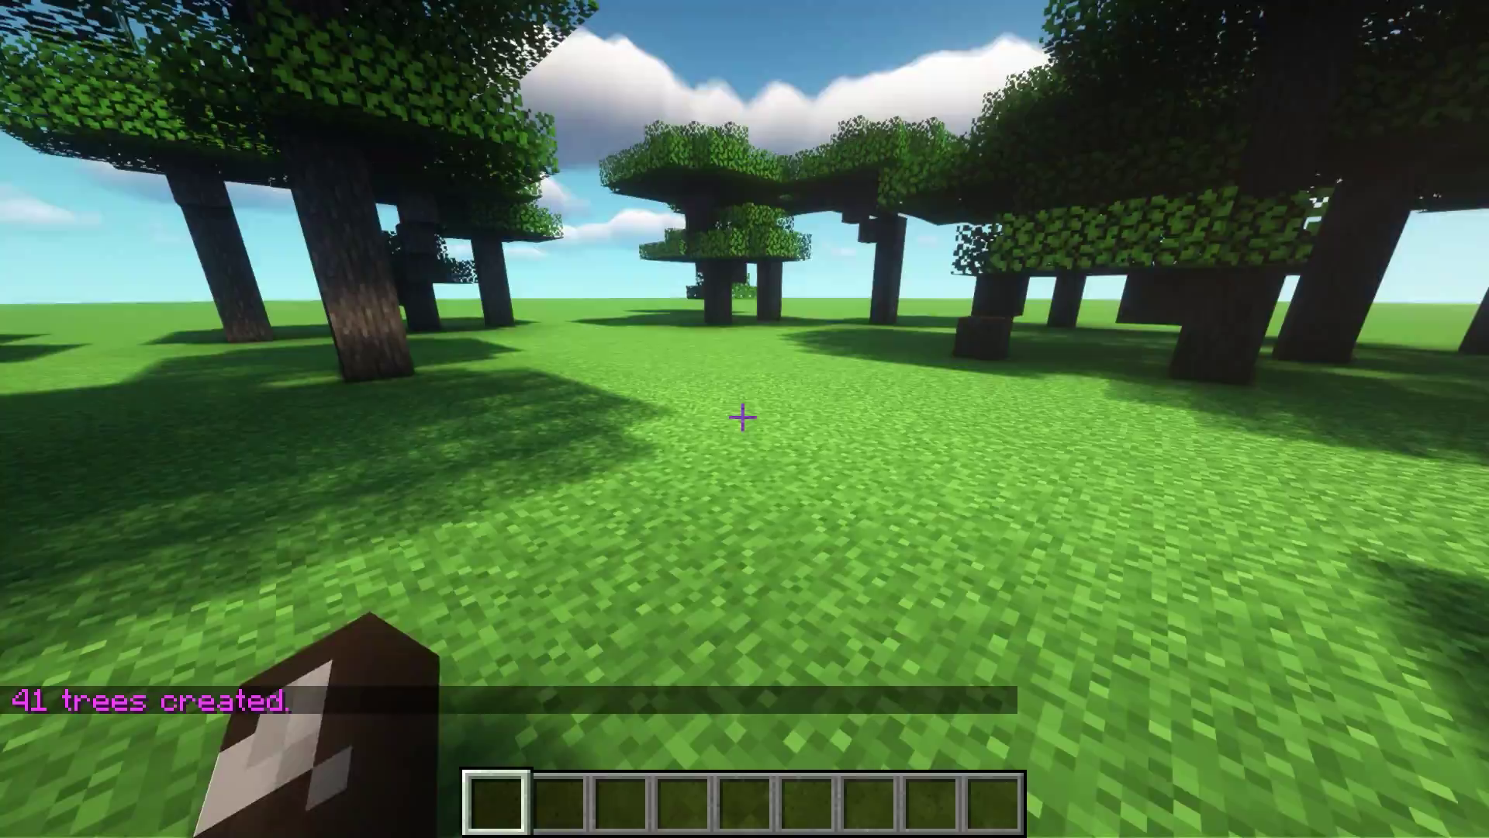
# Step: Fly over and around the generated acacia forest to examine its extent and tree spacing
pyautogui.press('w')
pyautogui.press('space')
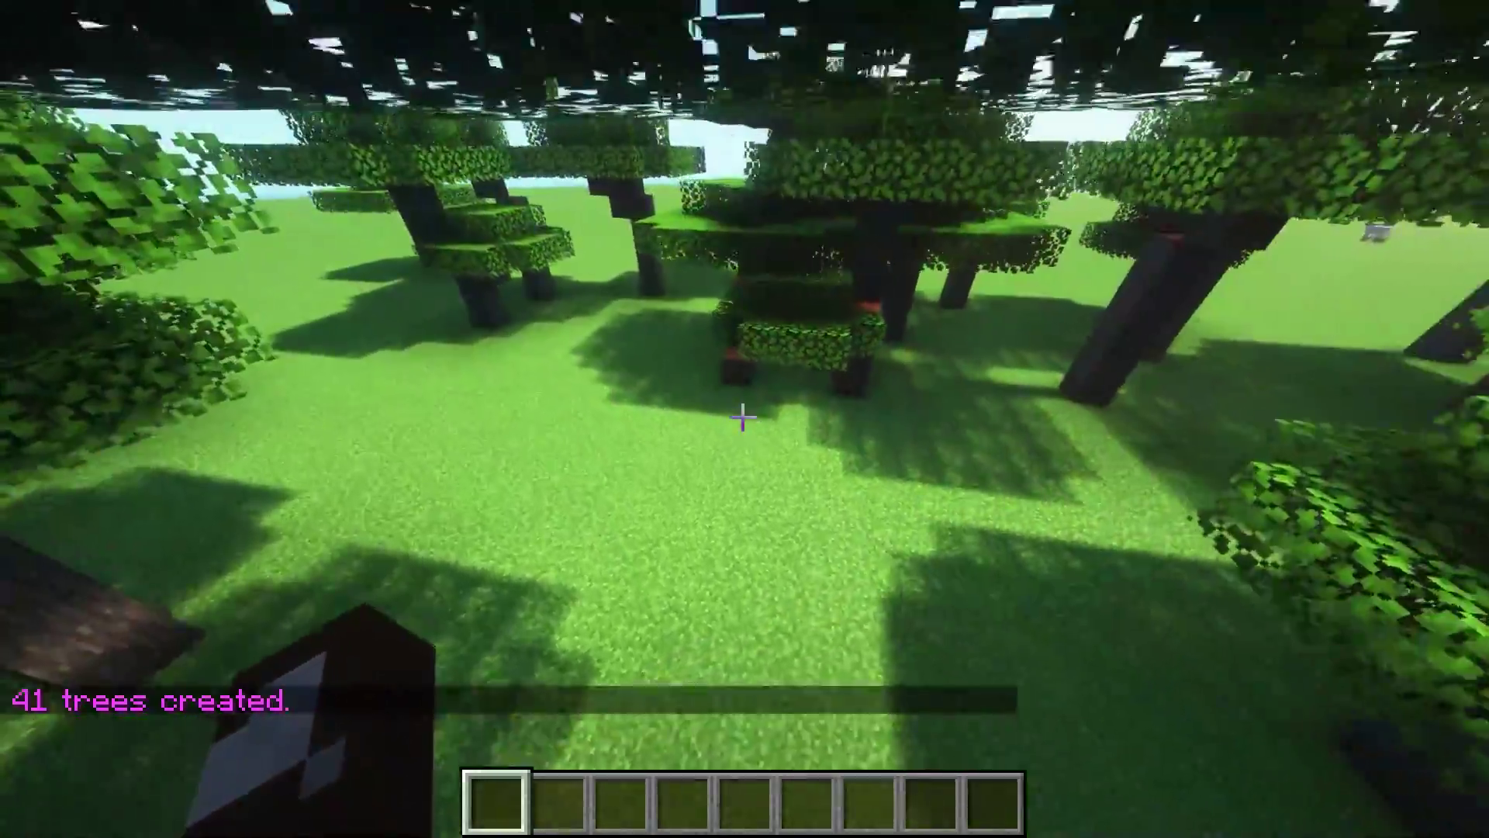
pyautogui.press('space')
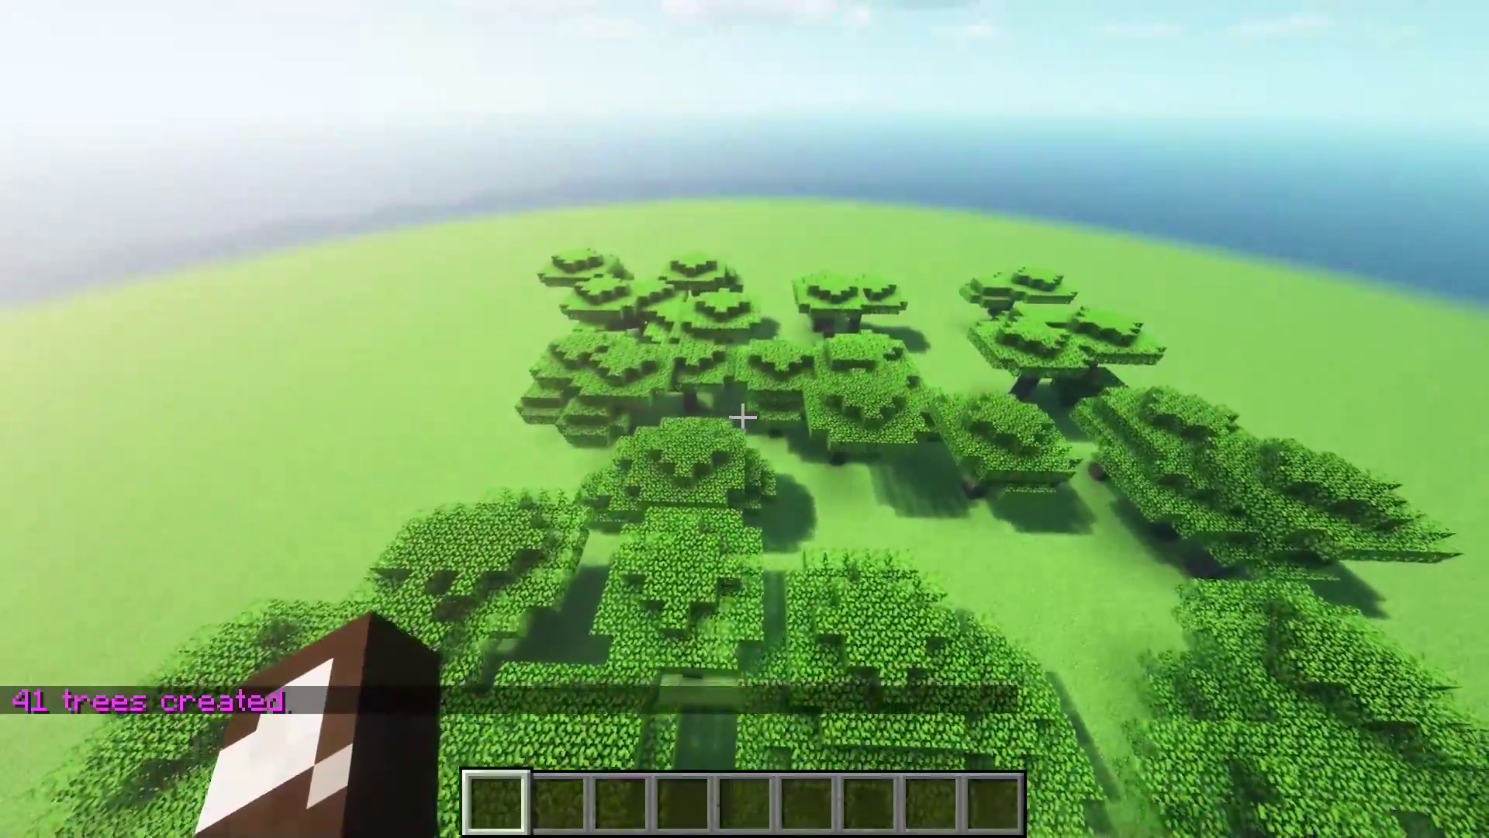
pyautogui.press('s')
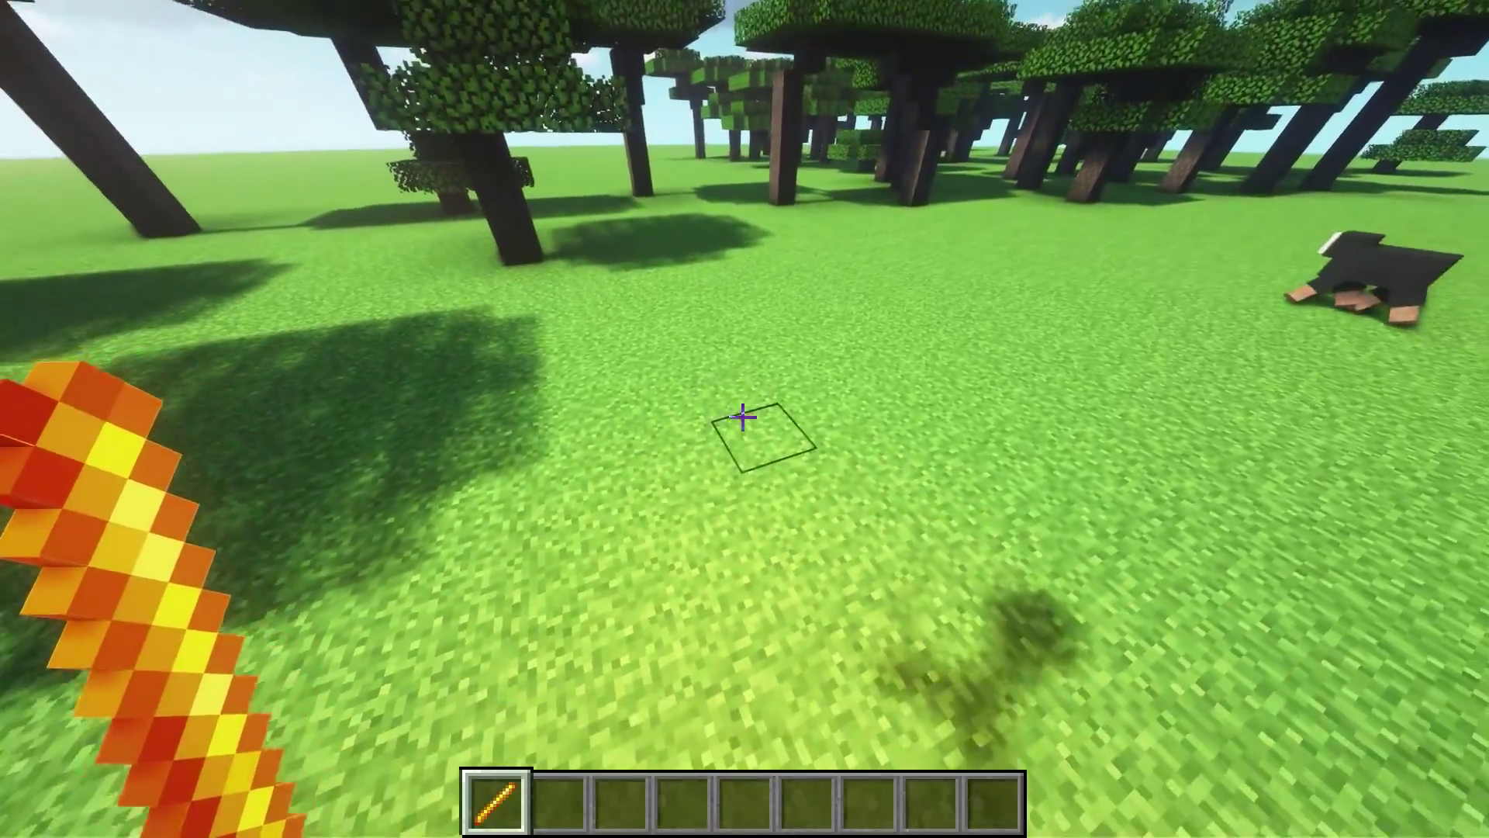
pyautogui.rightClick(743, 418)
pyautogui.press('space')
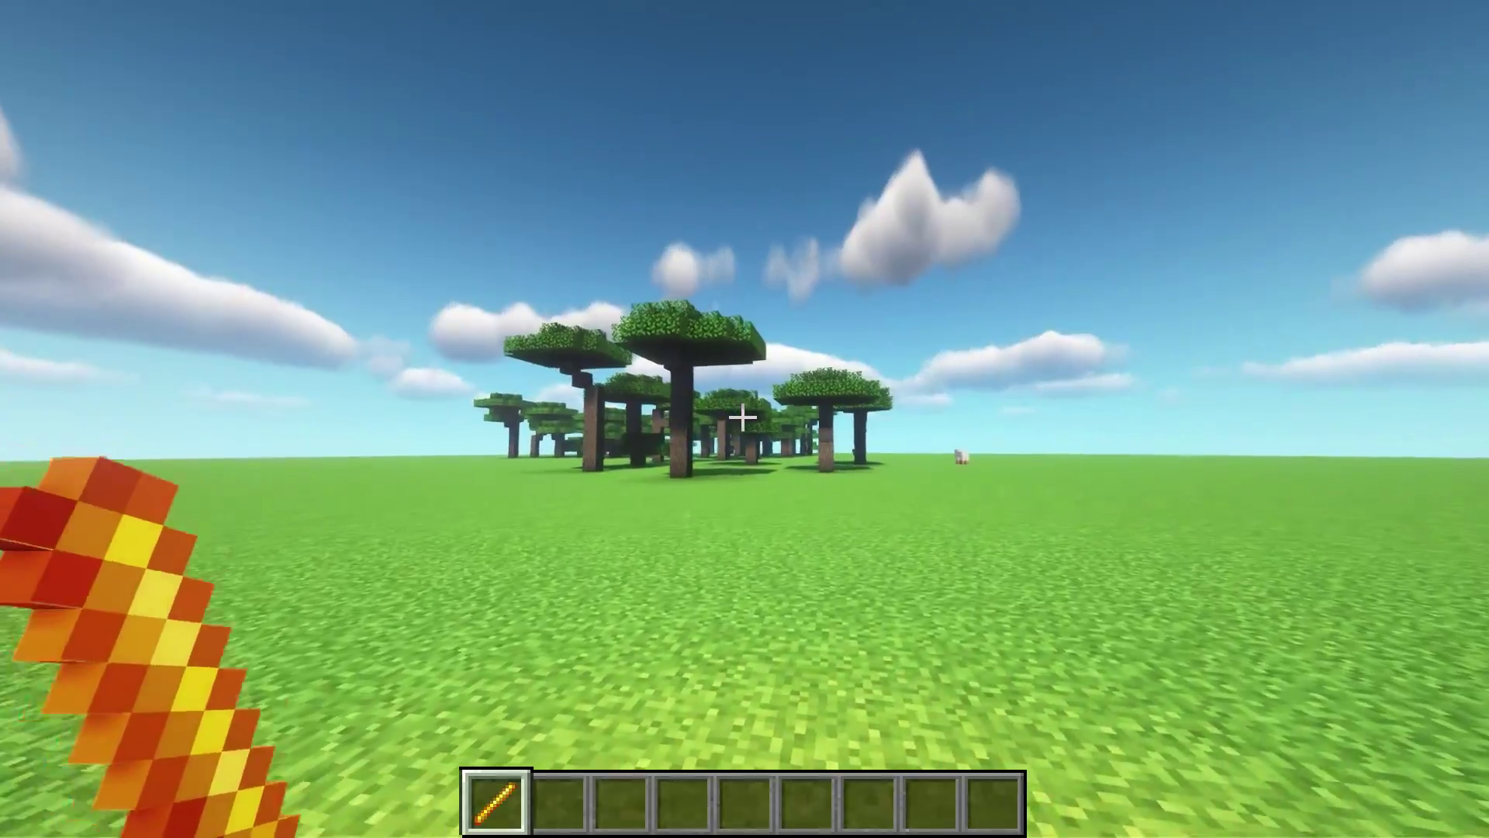
pyautogui.press('w')
pyautogui.press('w')
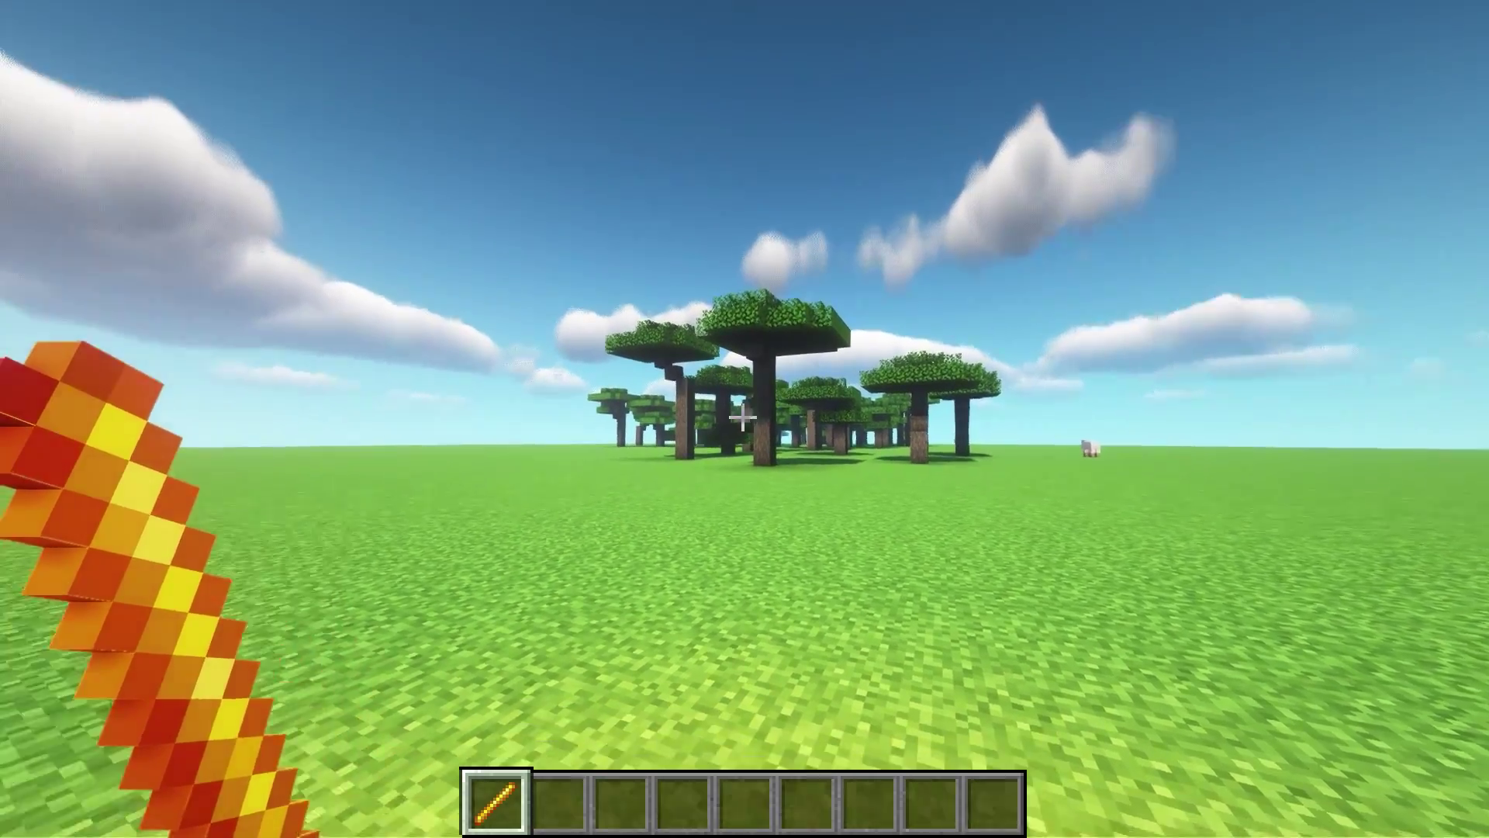
# Step: Bind a cuboid forest brush with size 5, density 2 and tree type acacia to the held rod
pyautogui.press('/')
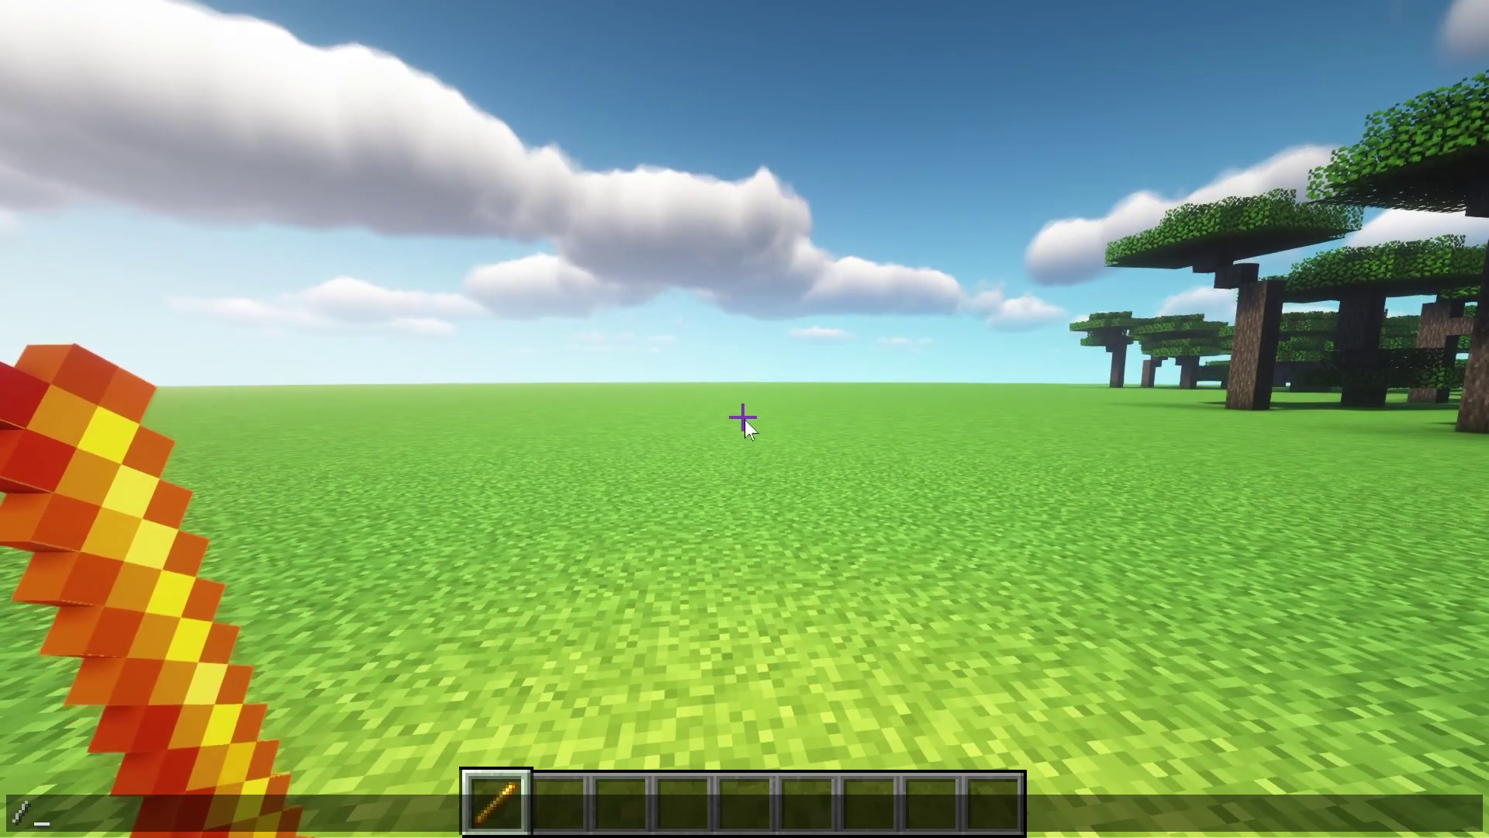
pyautogui.write('brush')
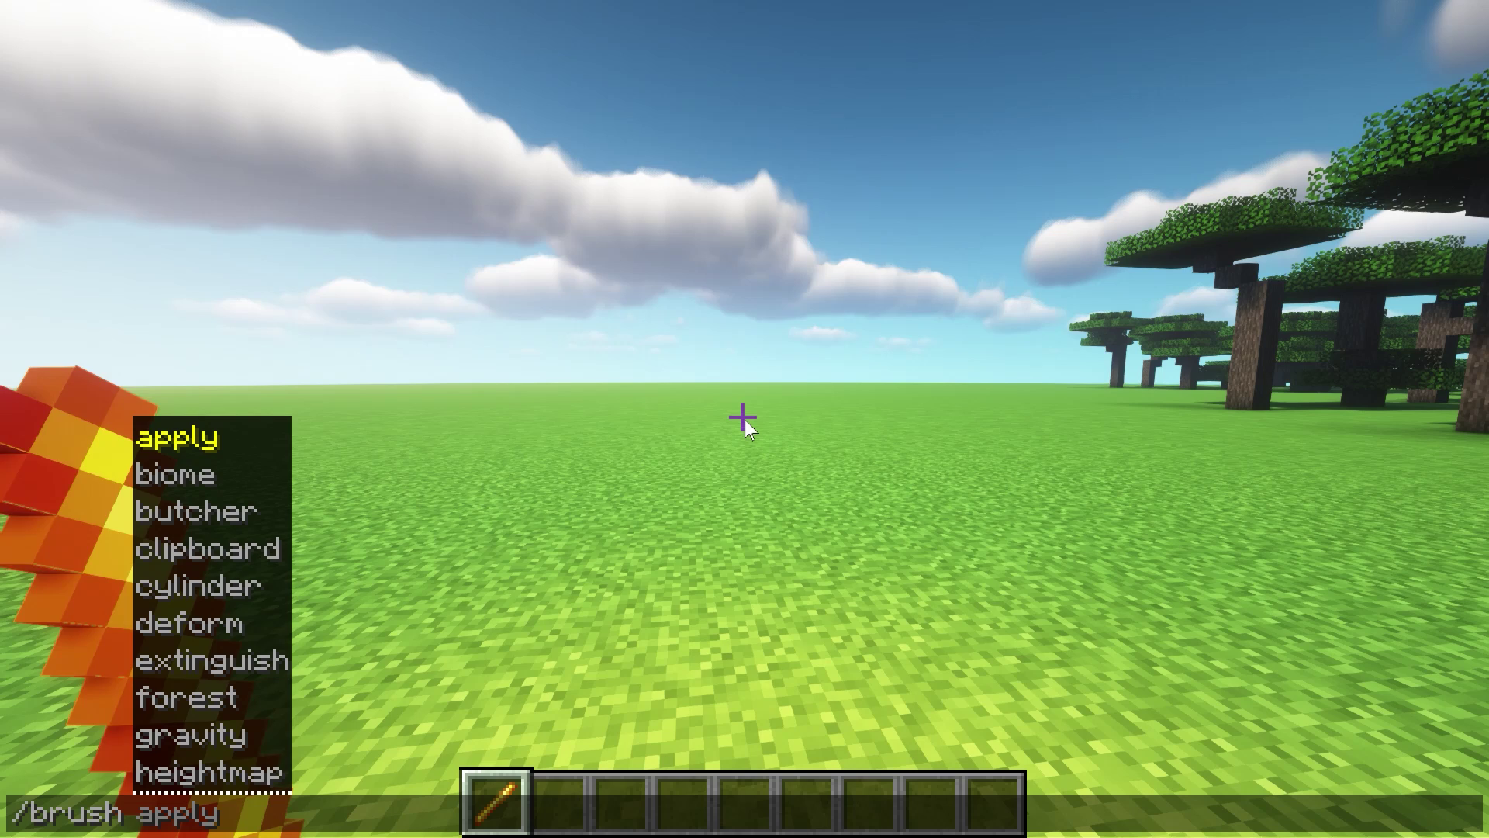
pyautogui.press('Tab')
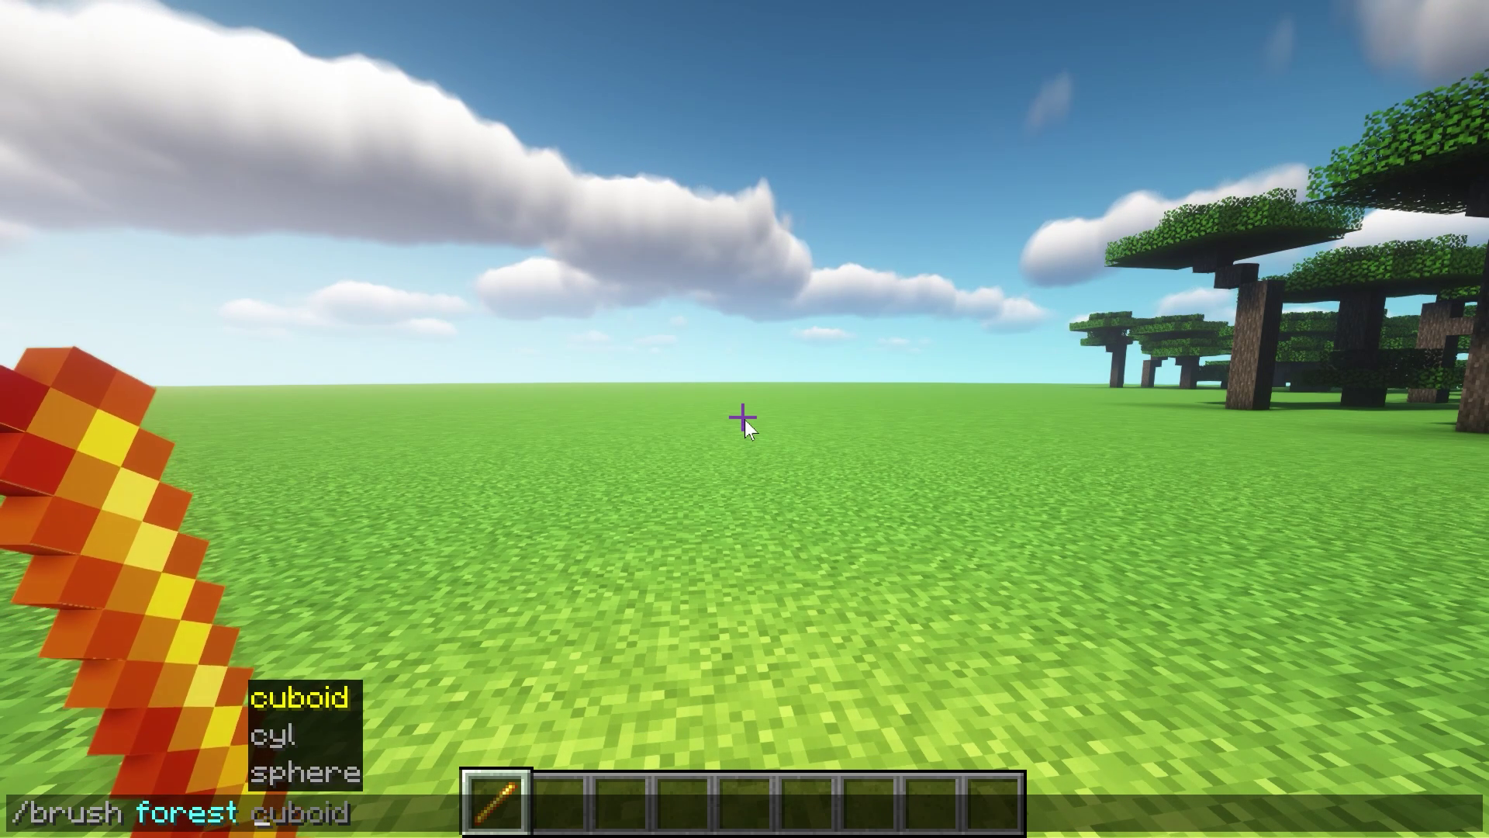
pyautogui.press('Tab')
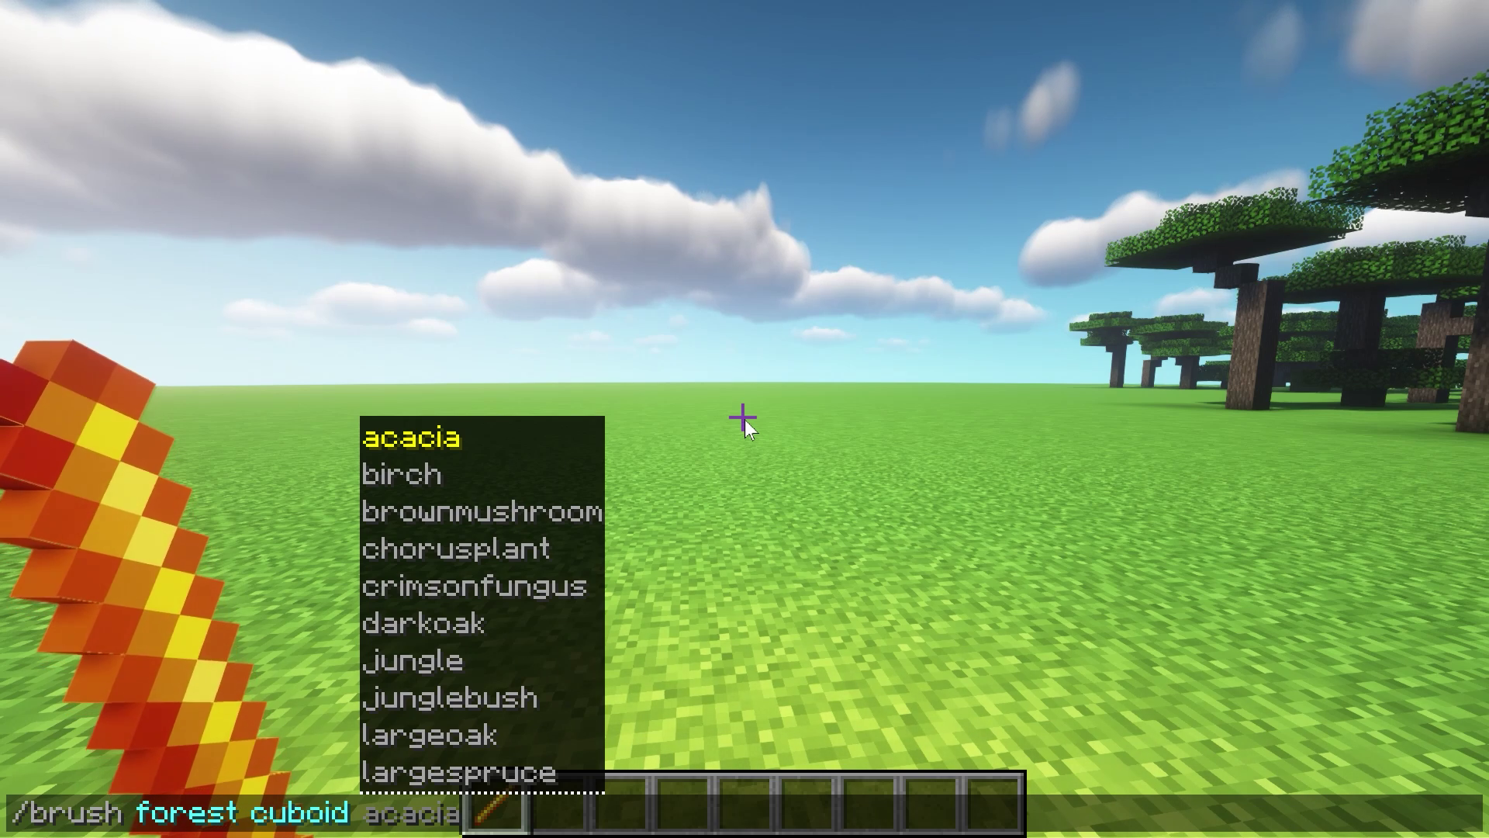
pyautogui.write('5 ')
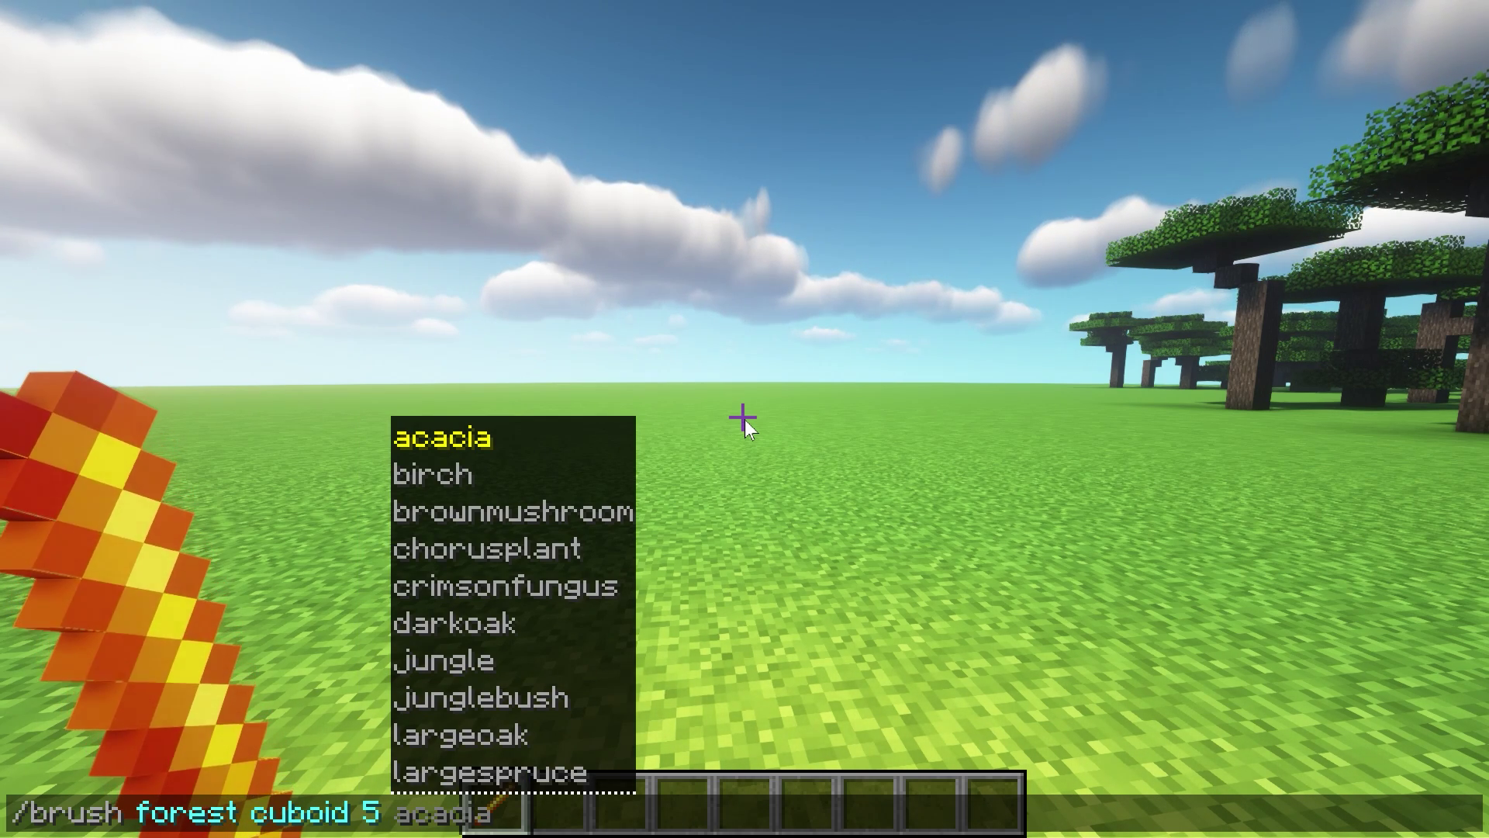
pyautogui.write('2')
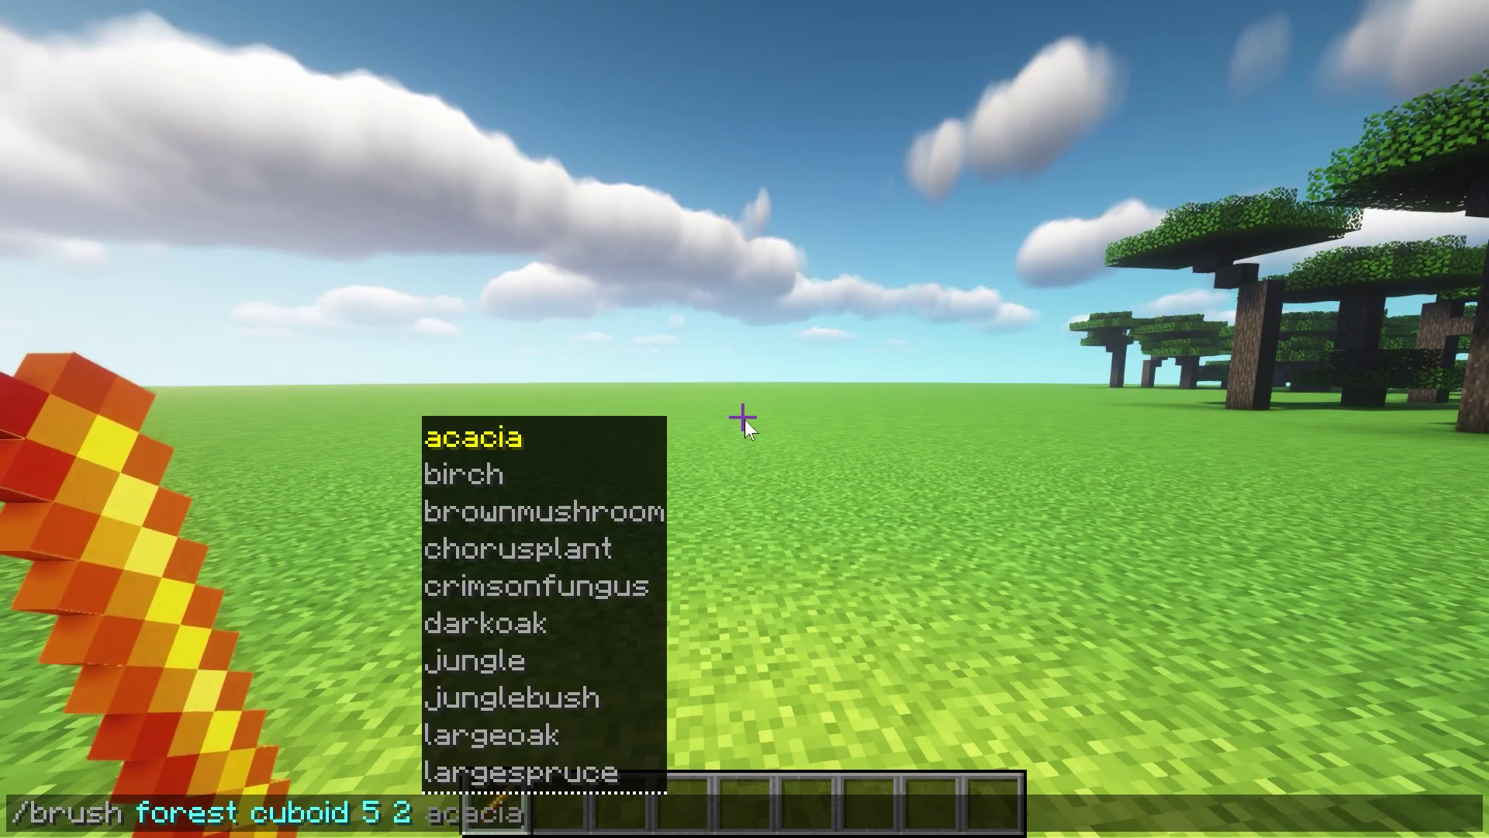
pyautogui.press('Tab')
pyautogui.press('Return')
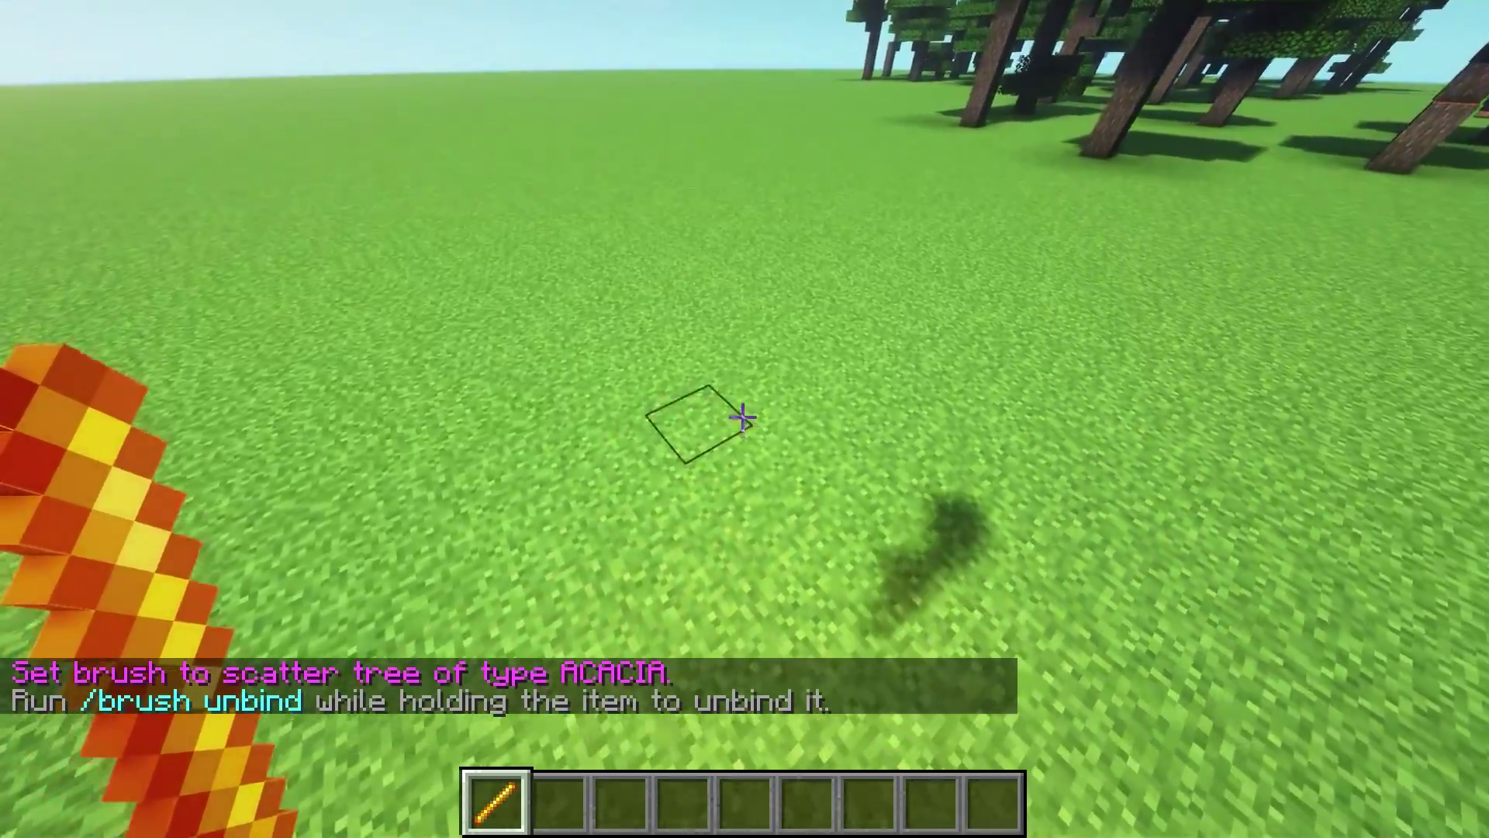
# Step: Paint several clusters of acacia trees onto the open grass with the forest brush, moving between spots
pyautogui.rightClick(743, 418)
pyautogui.press('s')
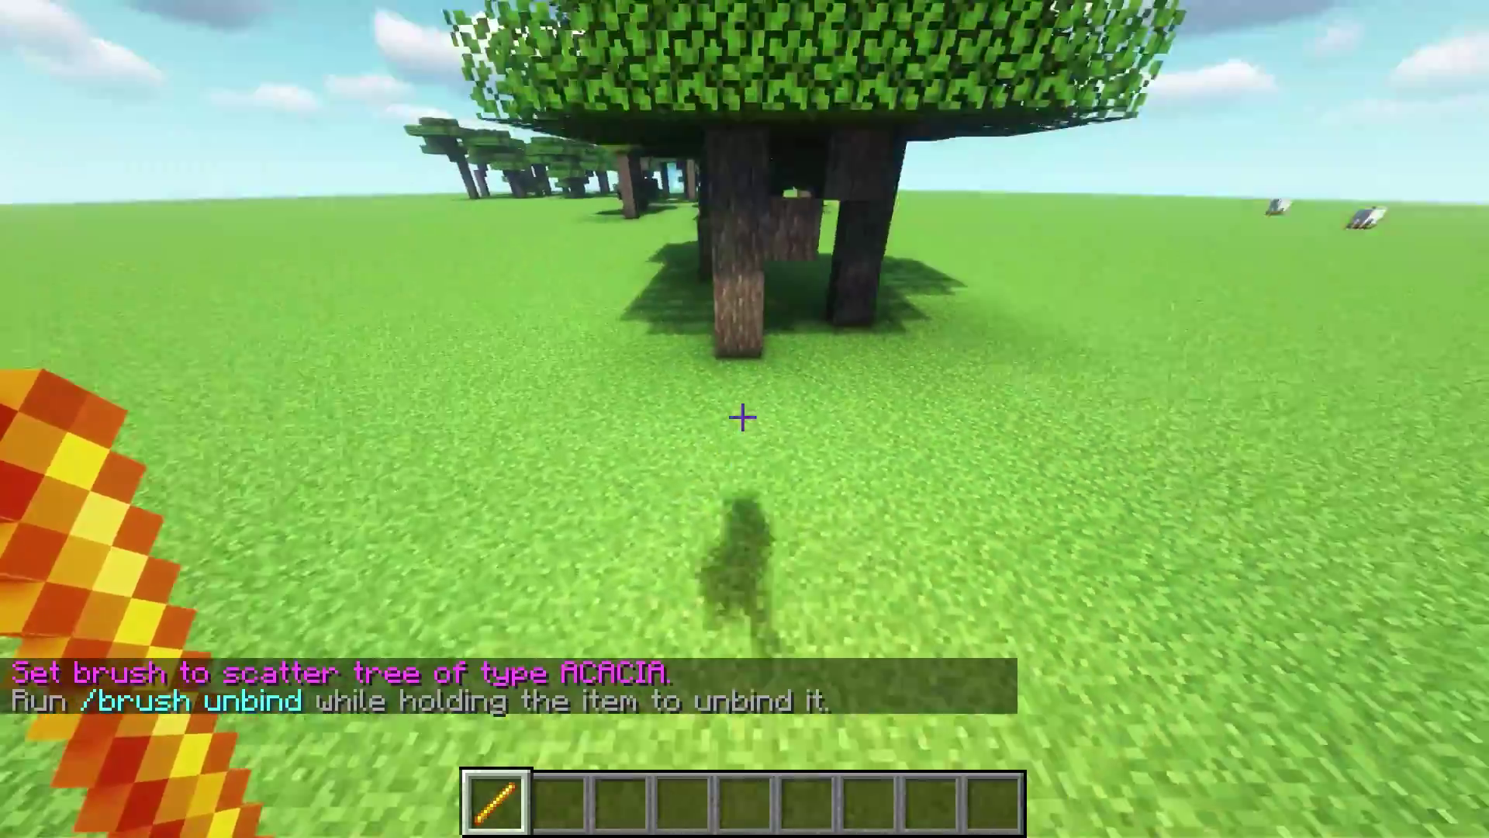
pyautogui.press('s')
pyautogui.rightClick(743, 418)
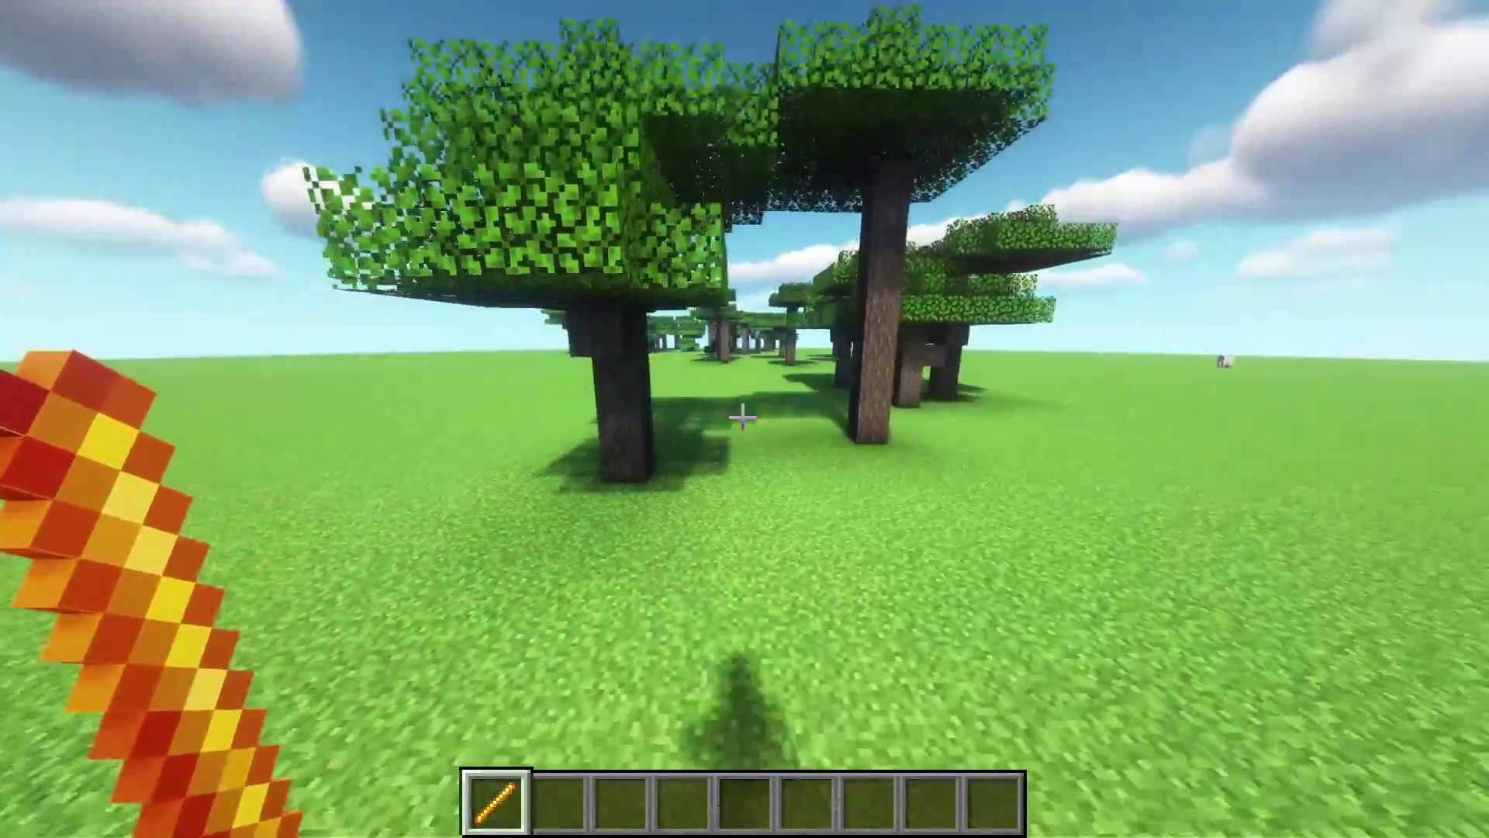
pyautogui.press('d')
pyautogui.rightClick(744, 417)
pyautogui.press('s')
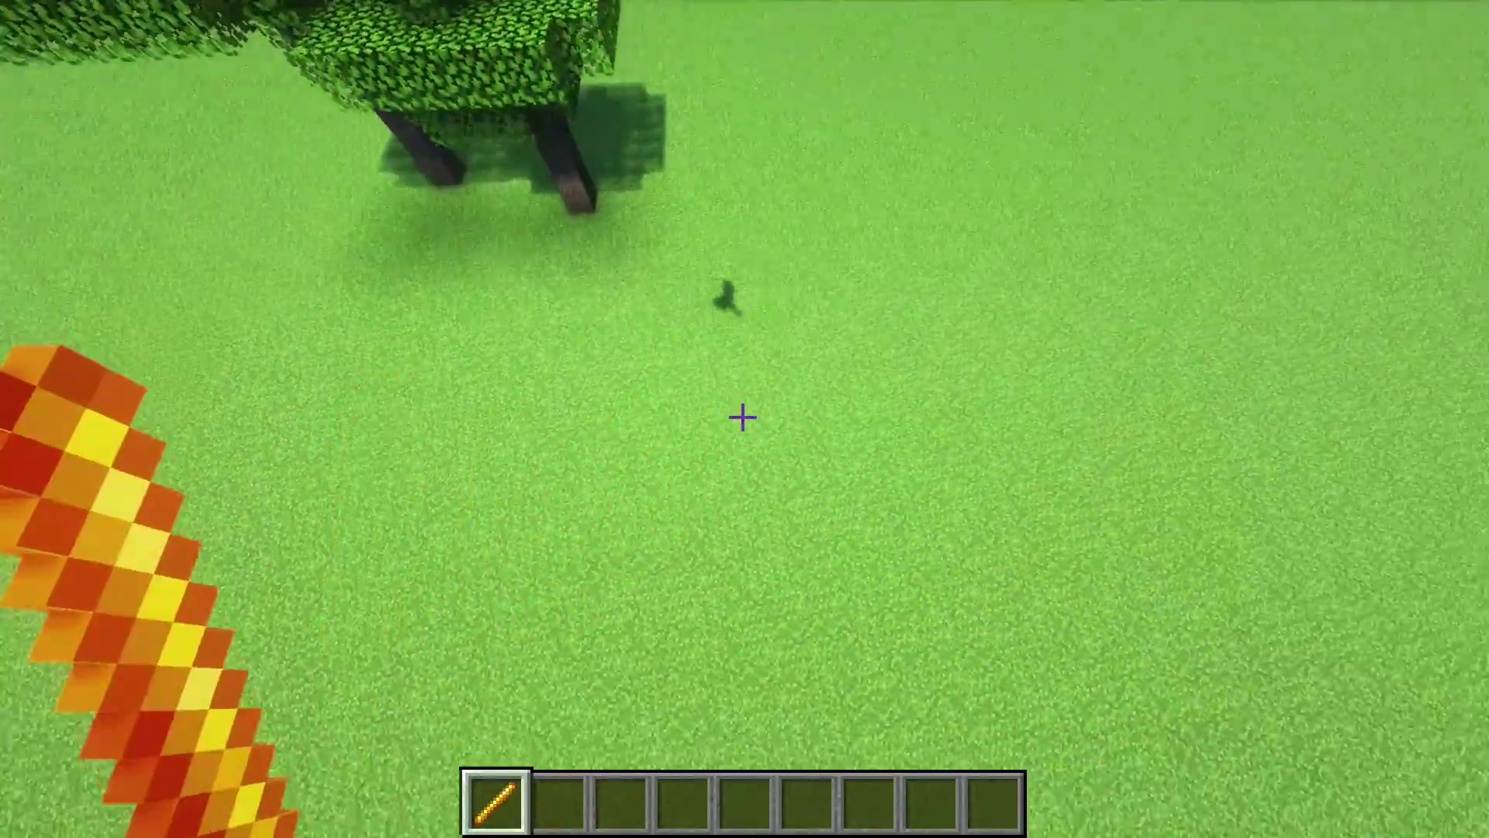
pyautogui.rightClick(744, 418)
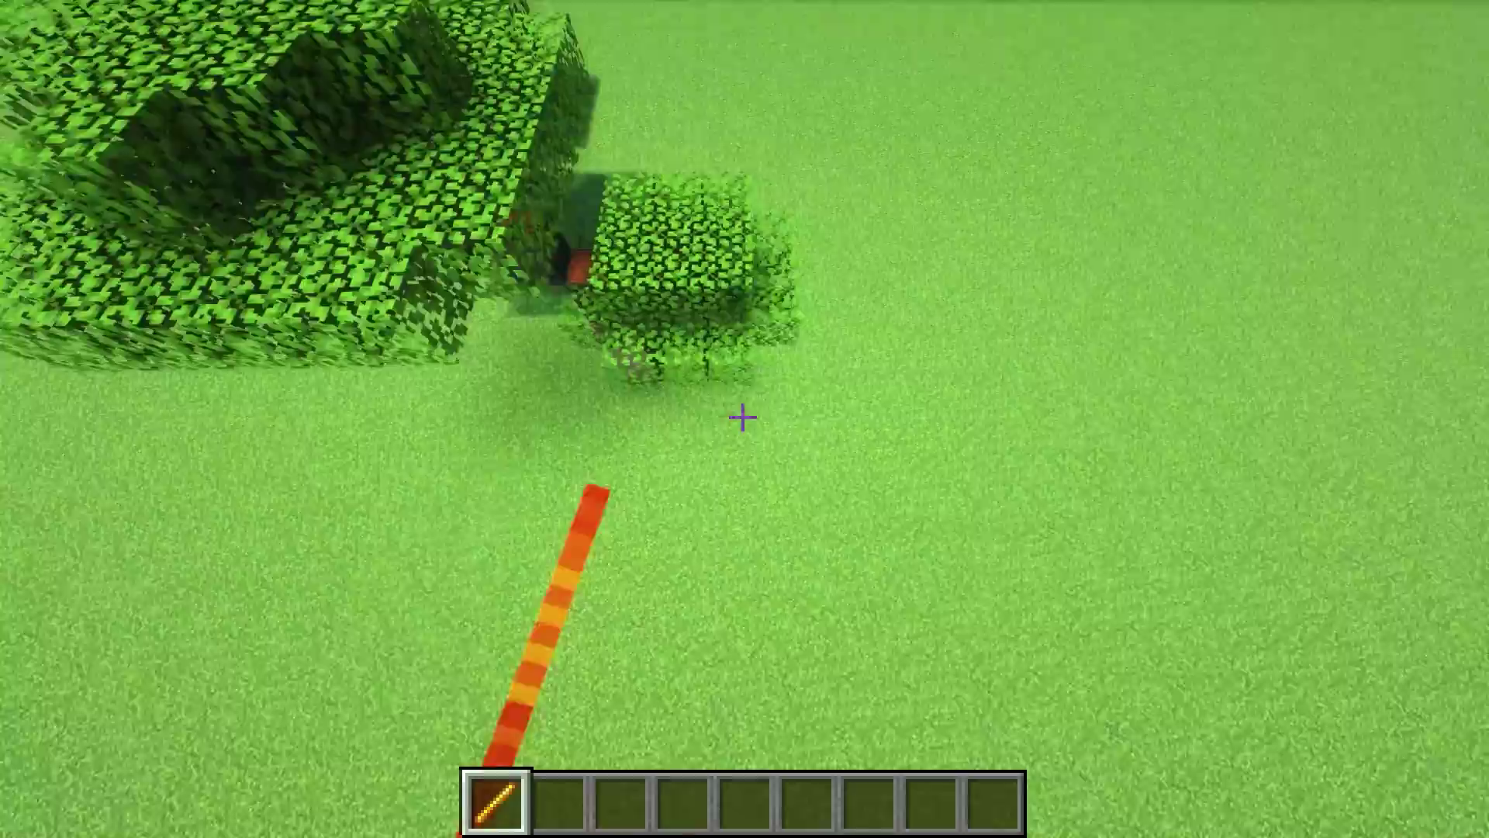
pyautogui.rightClick(743, 418)
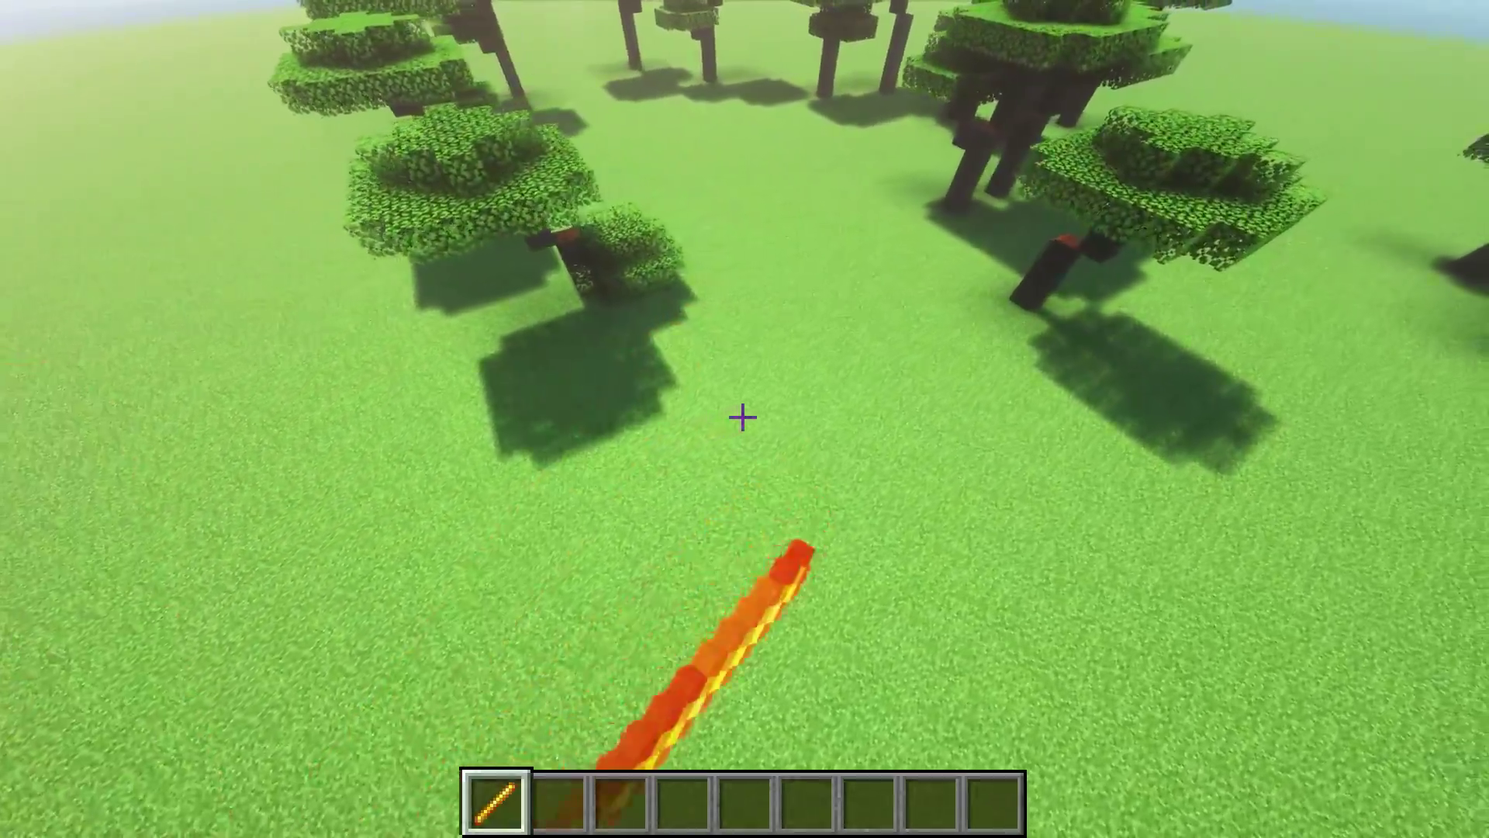
pyautogui.rightClick(742, 418)
pyautogui.rightClick(743, 418)
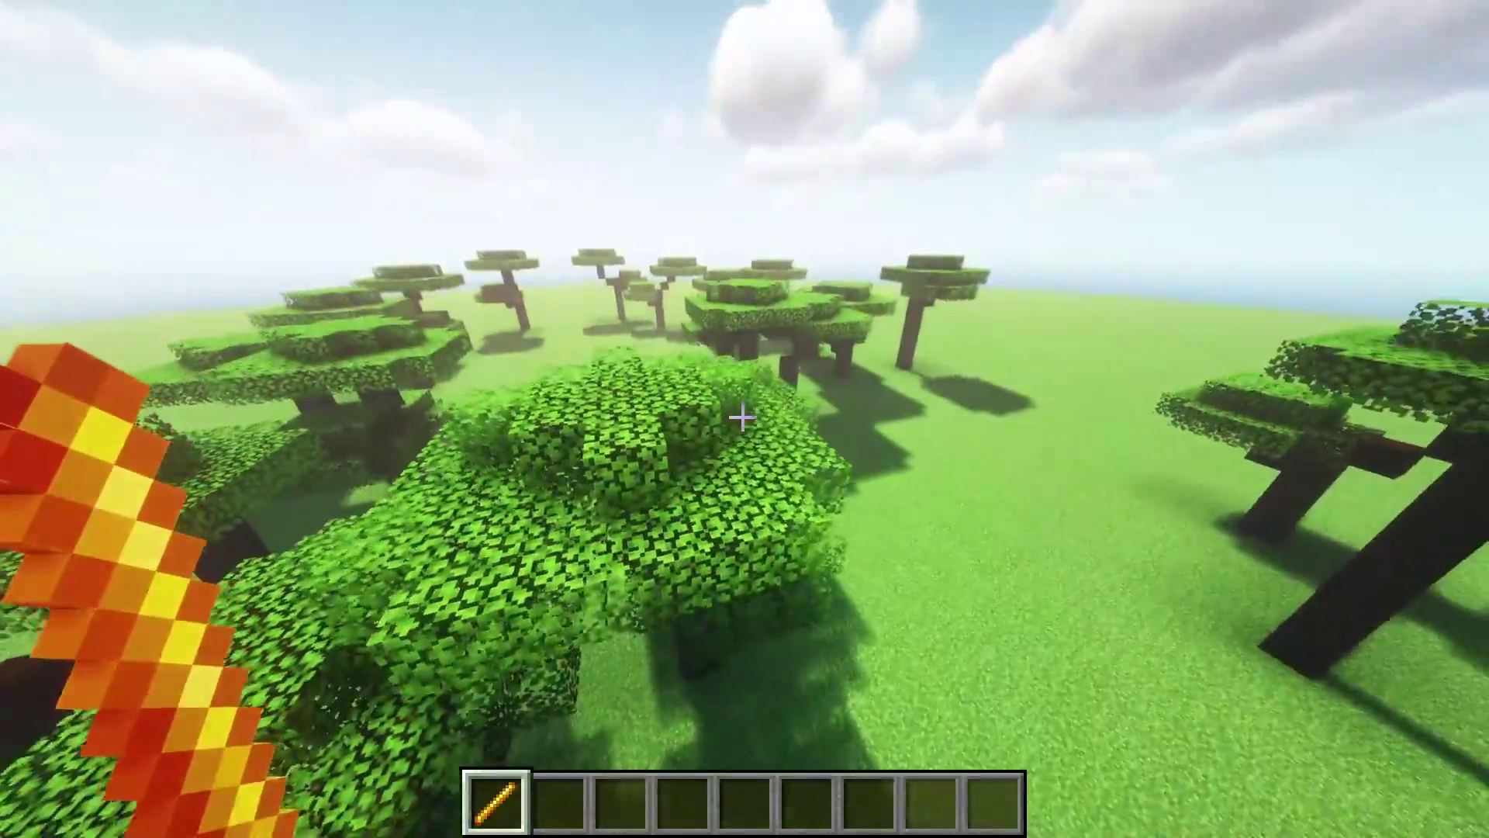
pyautogui.press('space')
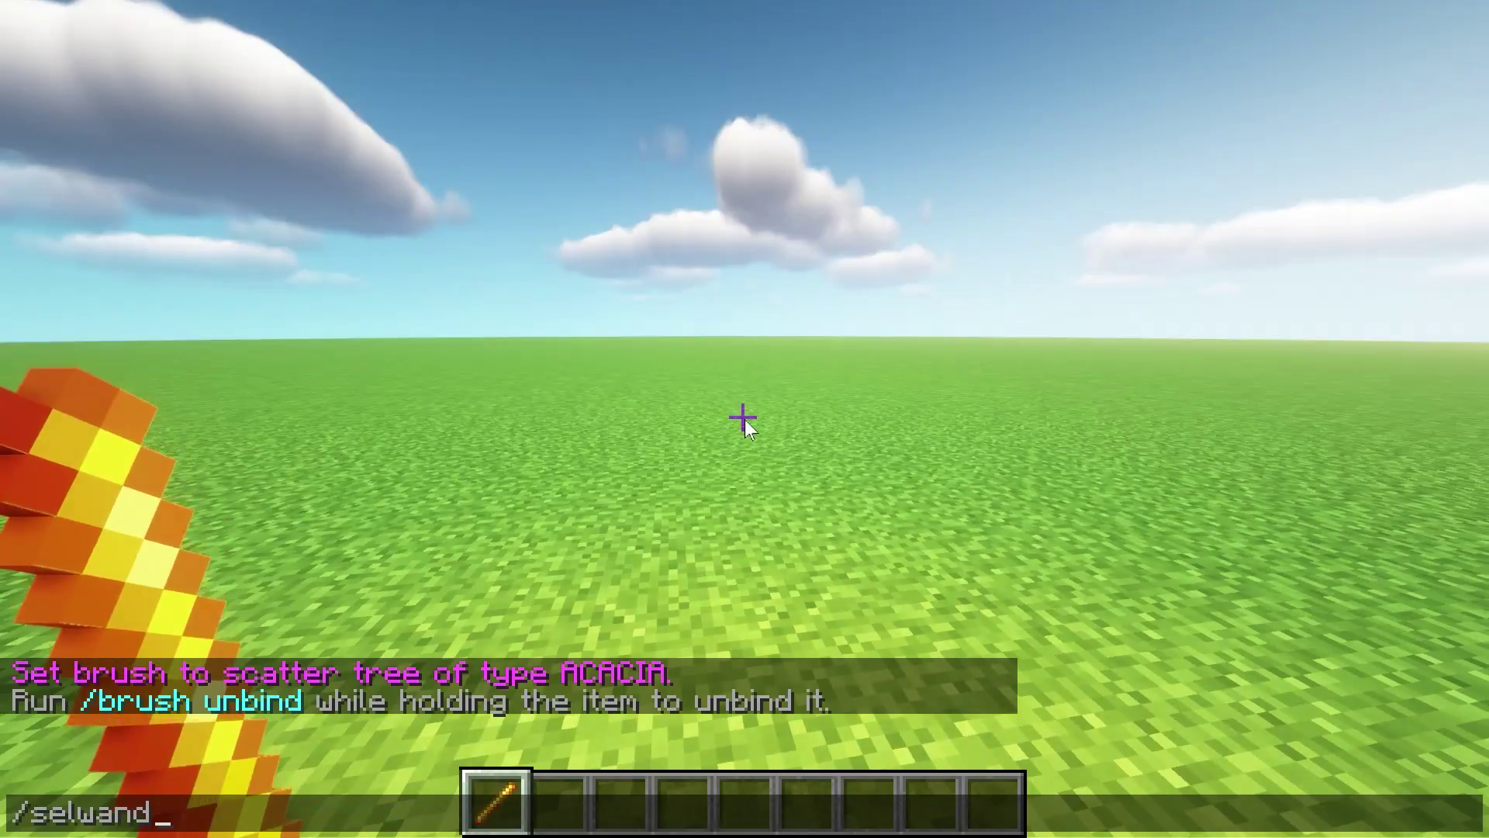
# Step: Run the earlier command /forestgen 25 acacia 2 again on the empty grass and fly over the new forest
pyautogui.press('Up')
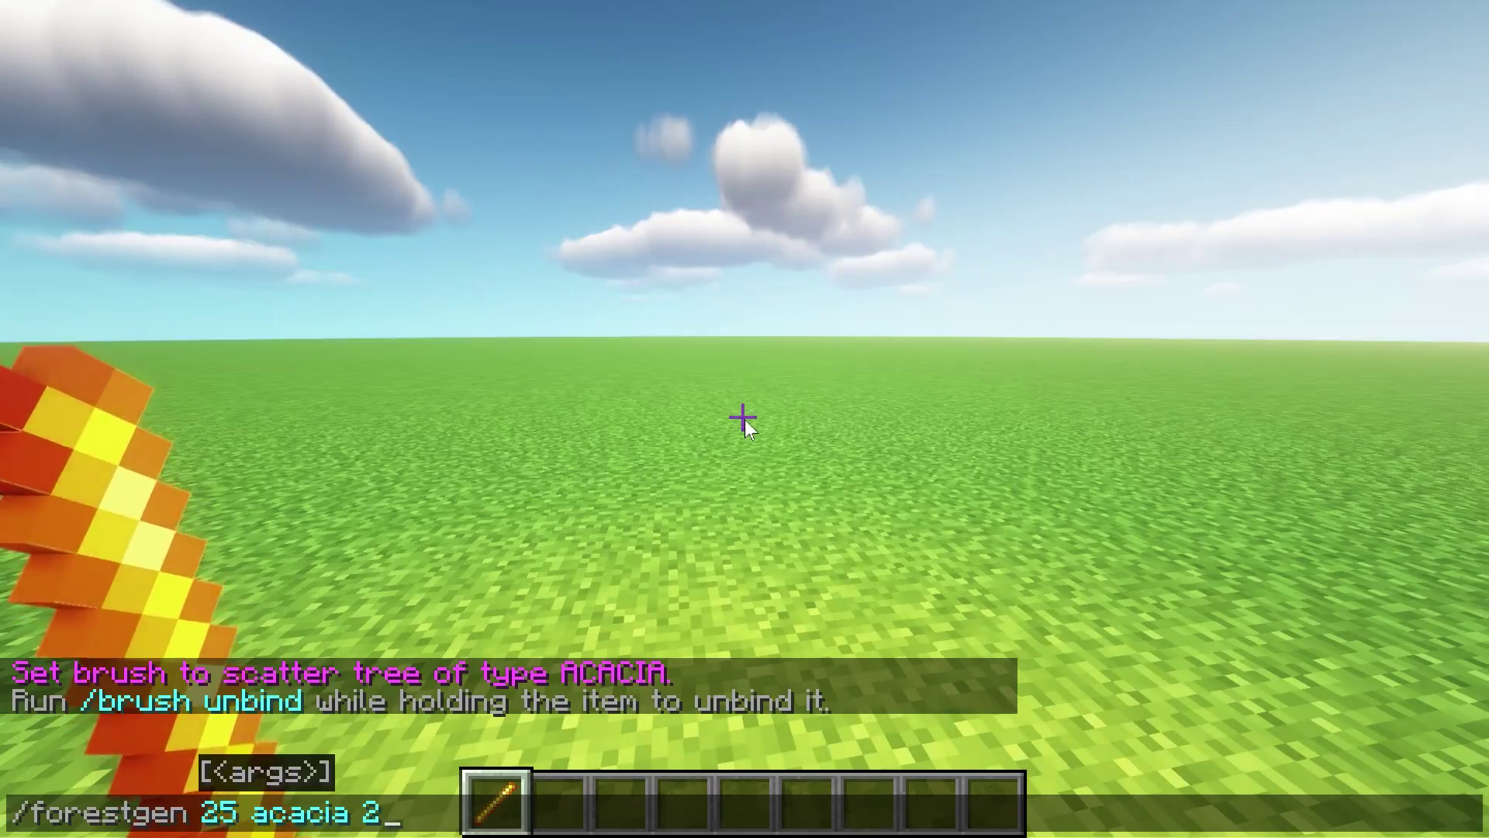
pyautogui.press('space')
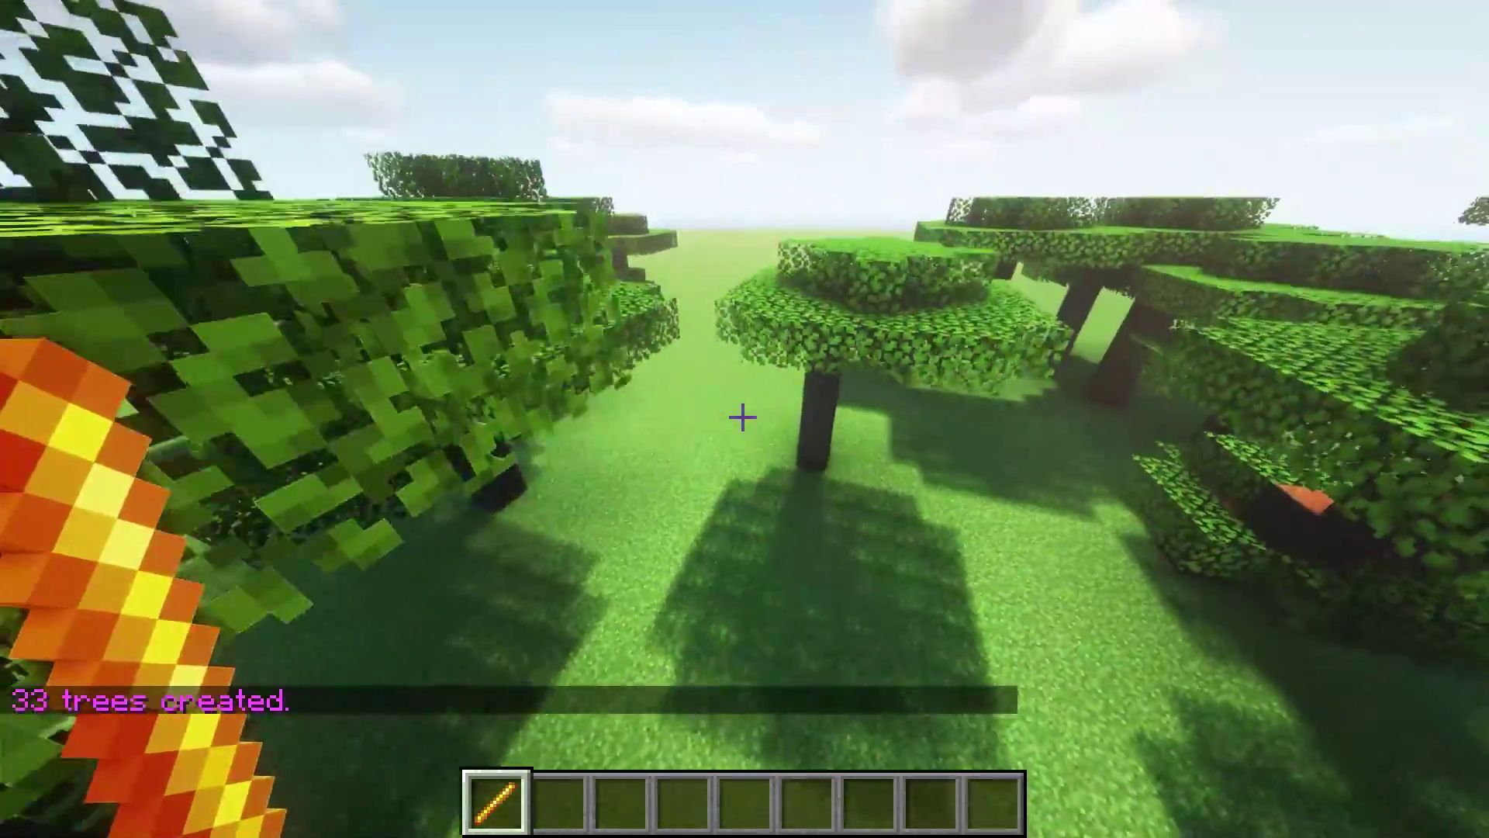
pyautogui.press('w')
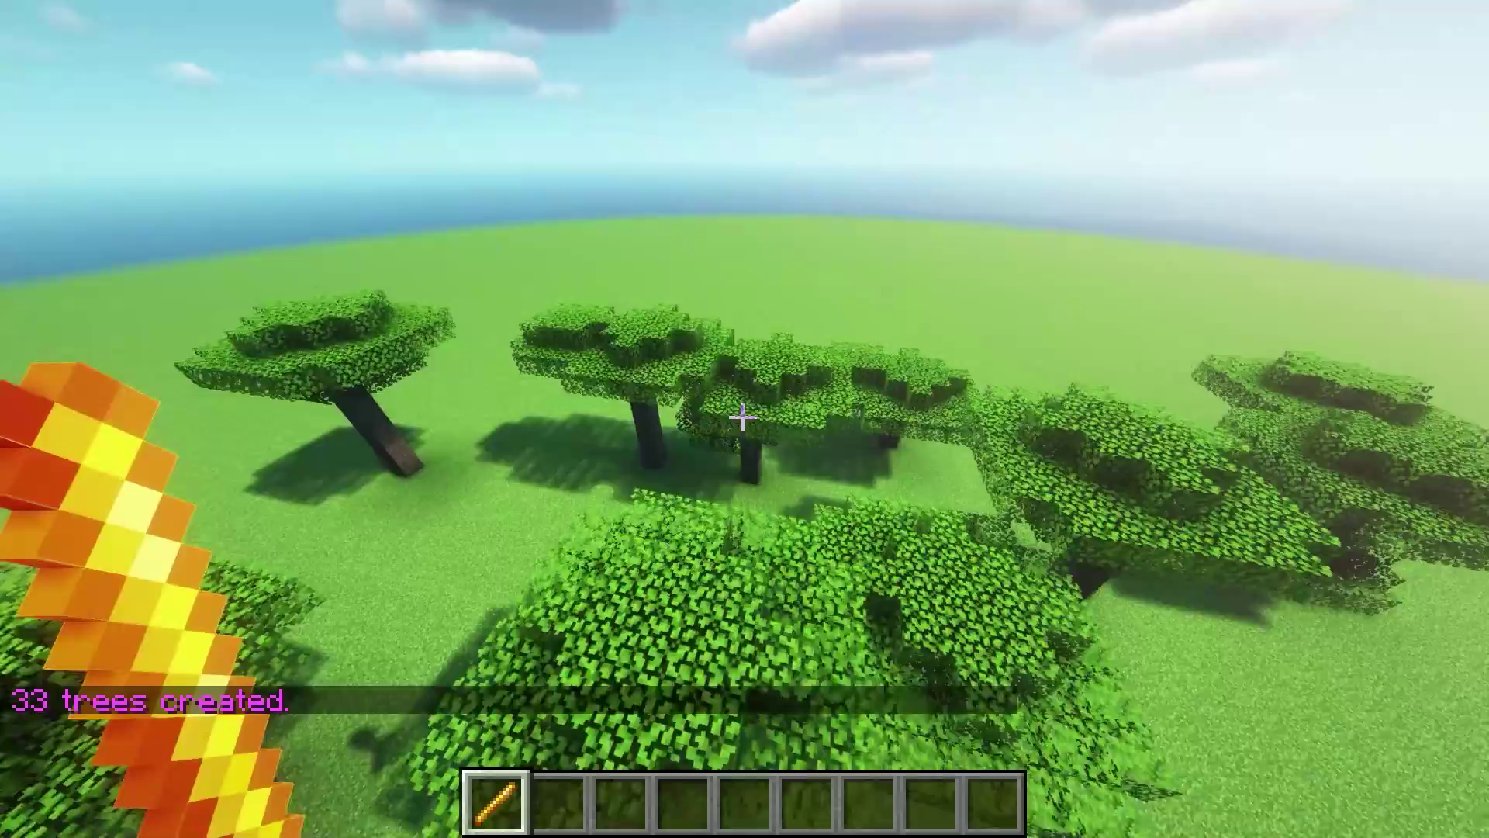
pyautogui.press('w')
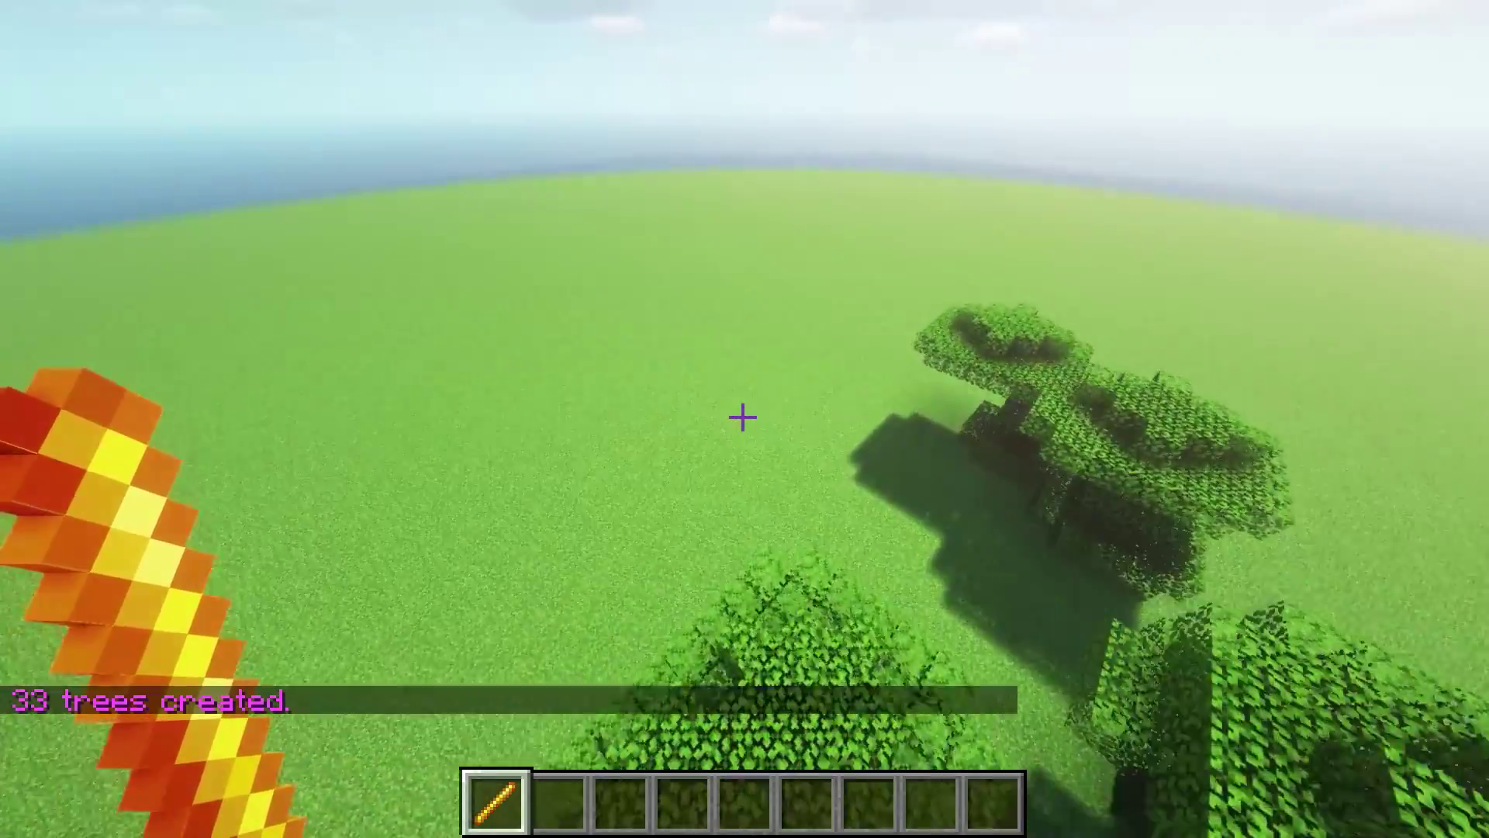
# Step: Fly to an empty stretch of grass and bind the selection wand to the held Totem of Undying
pyautogui.press('w')
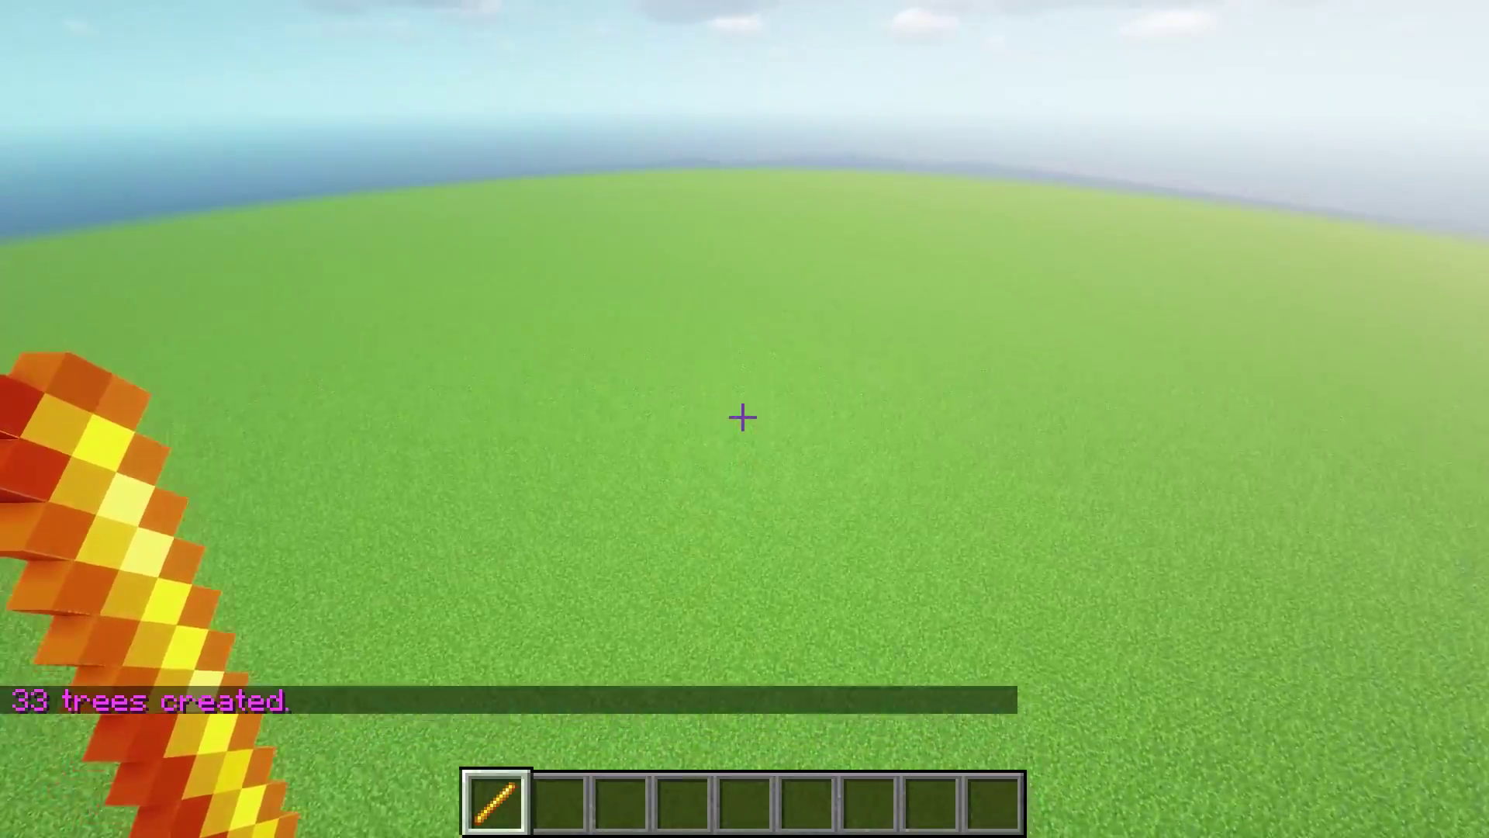
pyautogui.press('2')
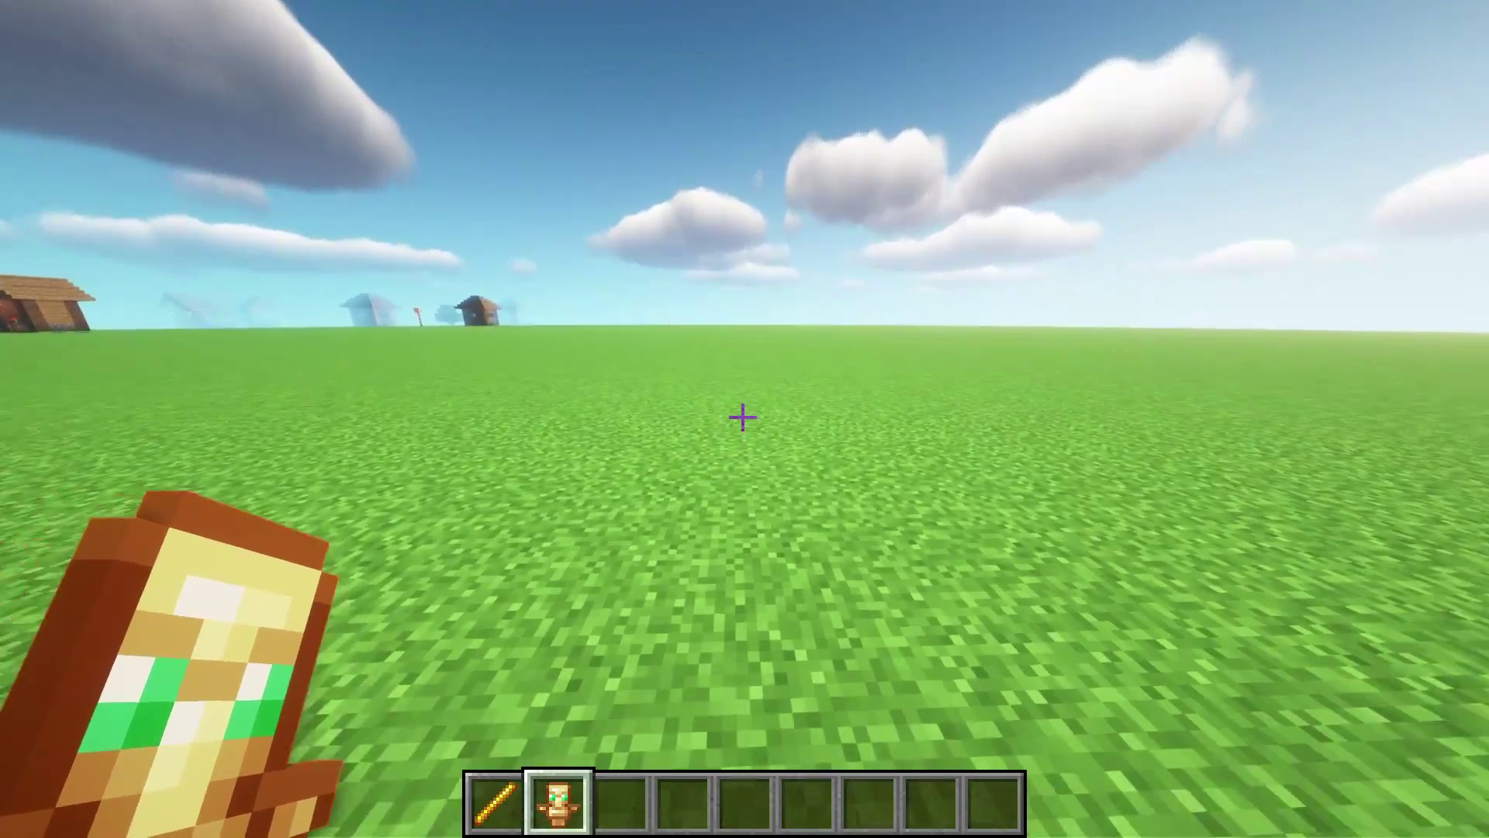
pyautogui.press('/')
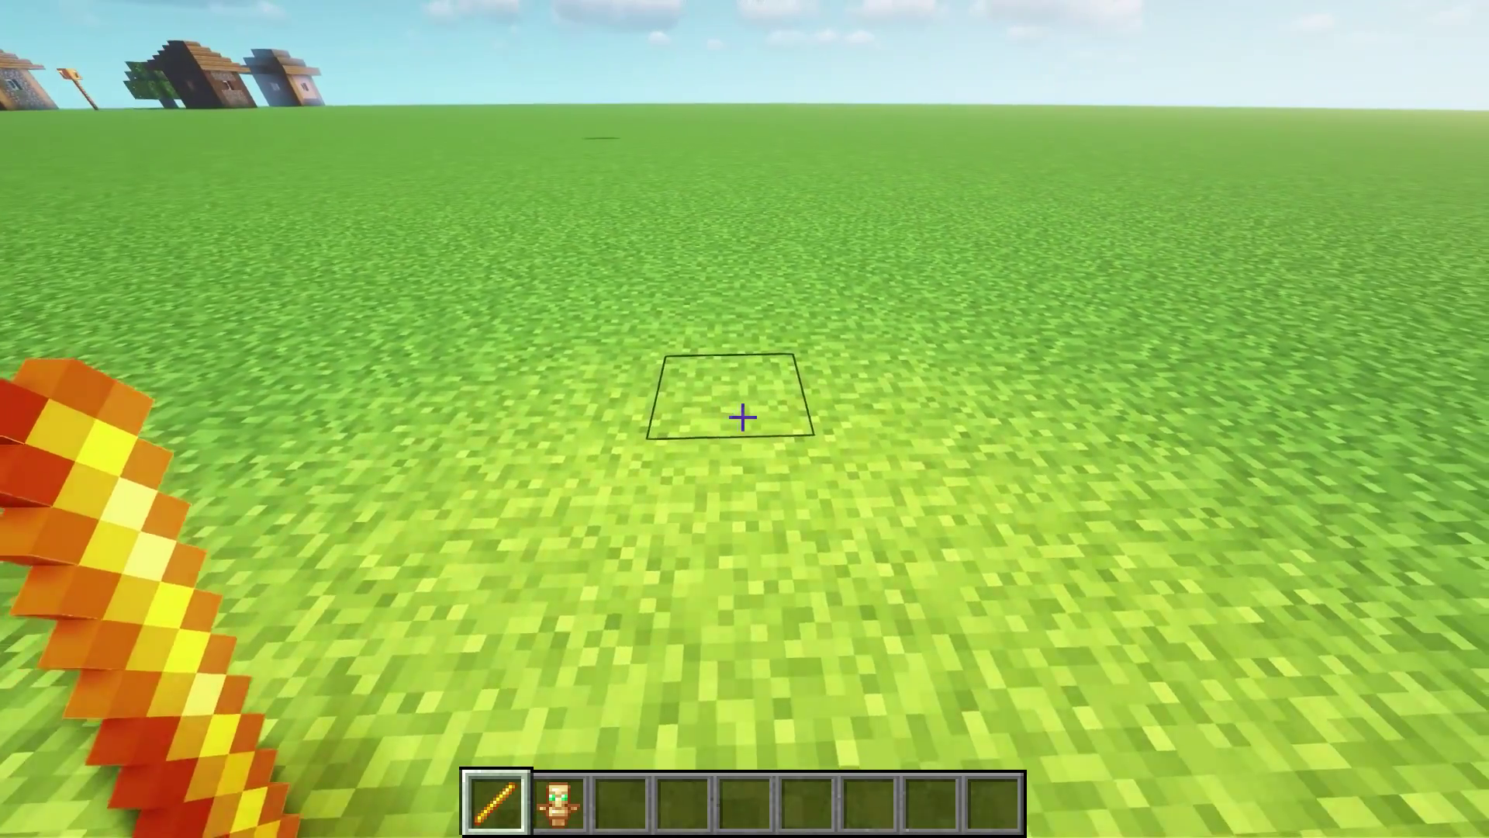
# Step: Select a cuboid from the grass block at (269, 3, 144) to the floating block at (290, 33, 163)
pyautogui.press('2')
pyautogui.click(744, 418)
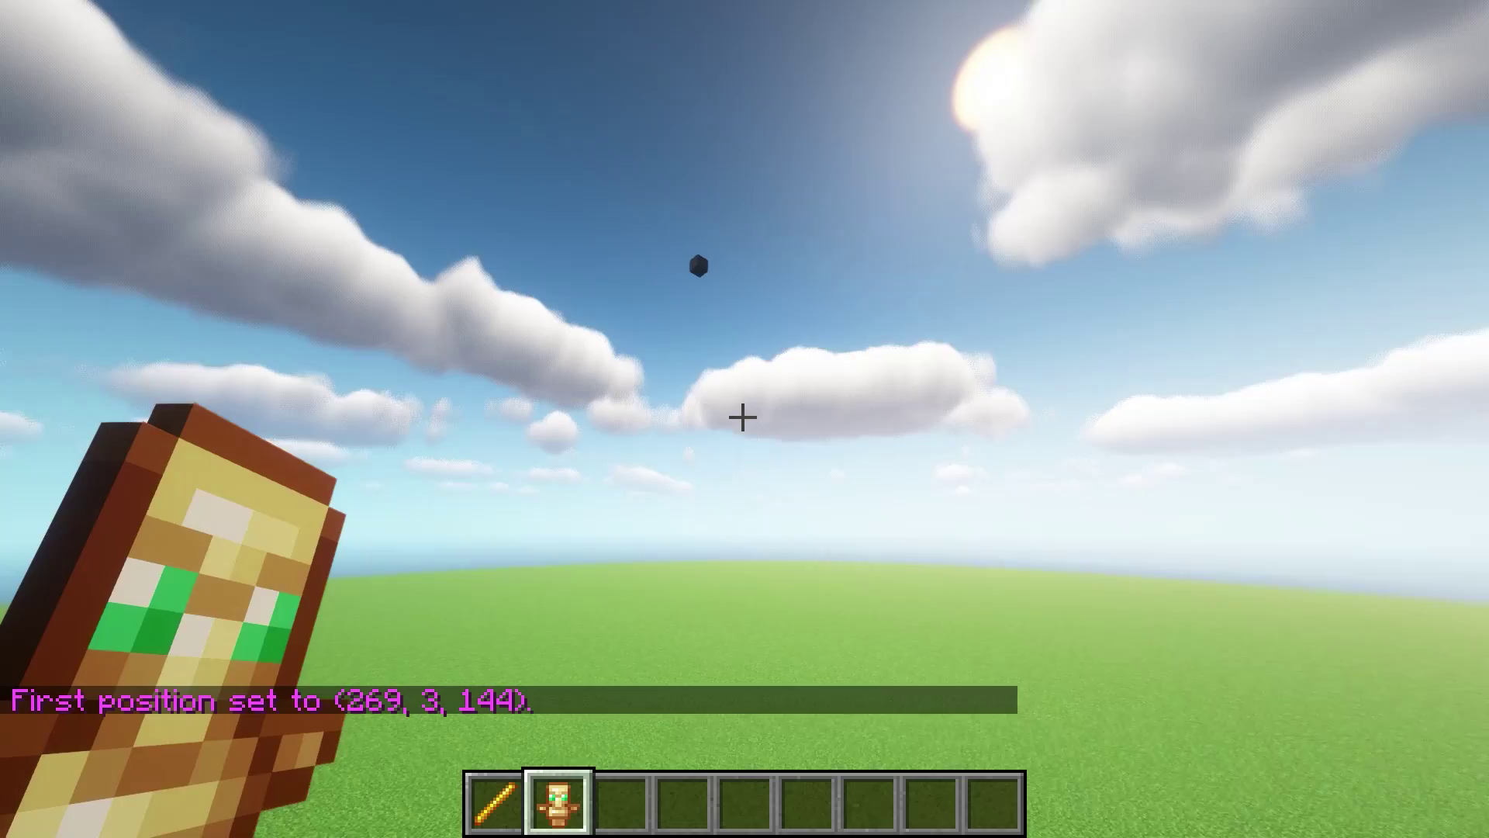
pyautogui.press('w')
pyautogui.press('space')
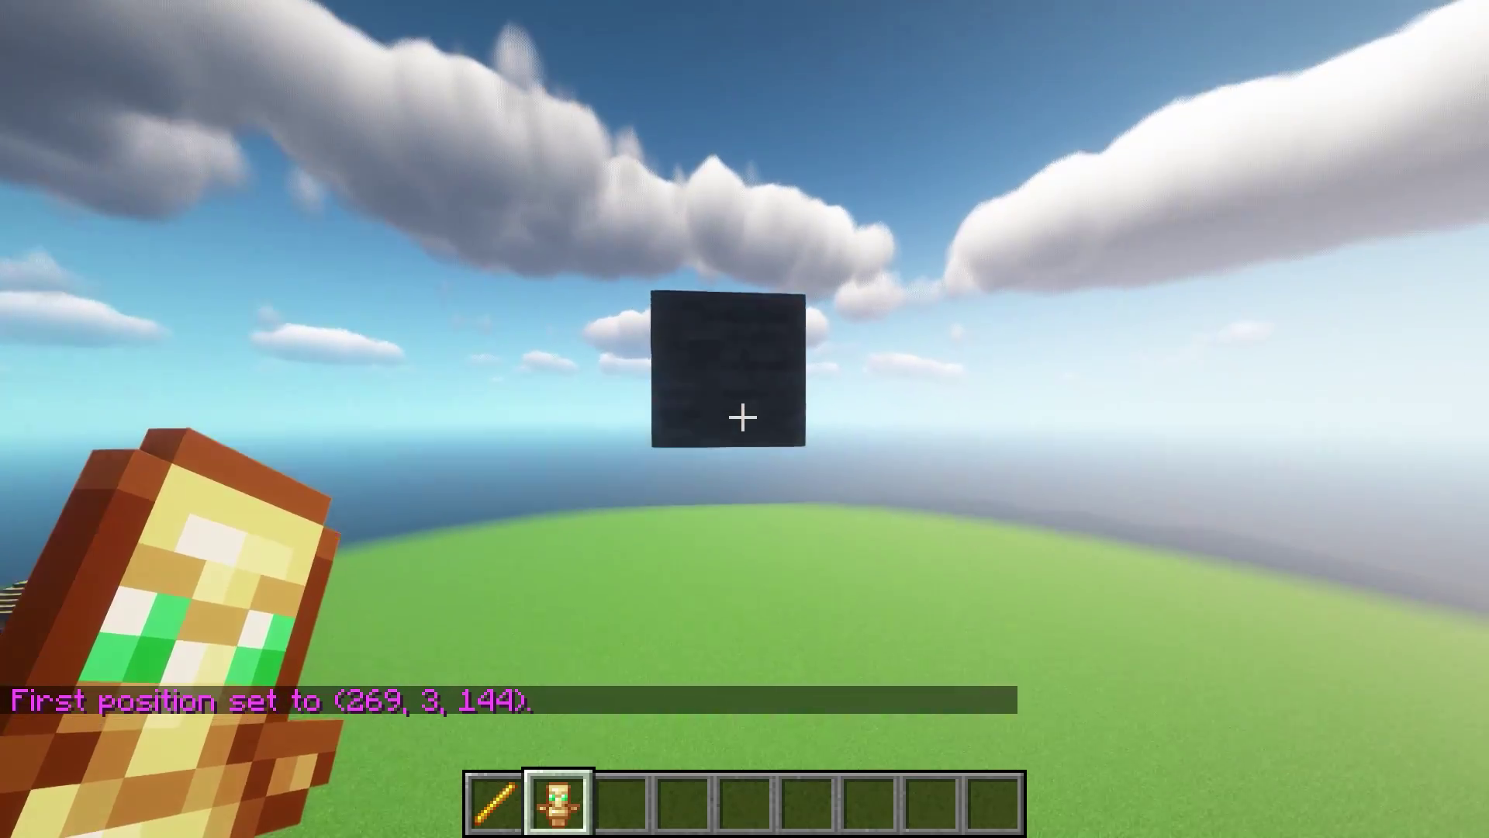
pyautogui.rightClick(744, 418)
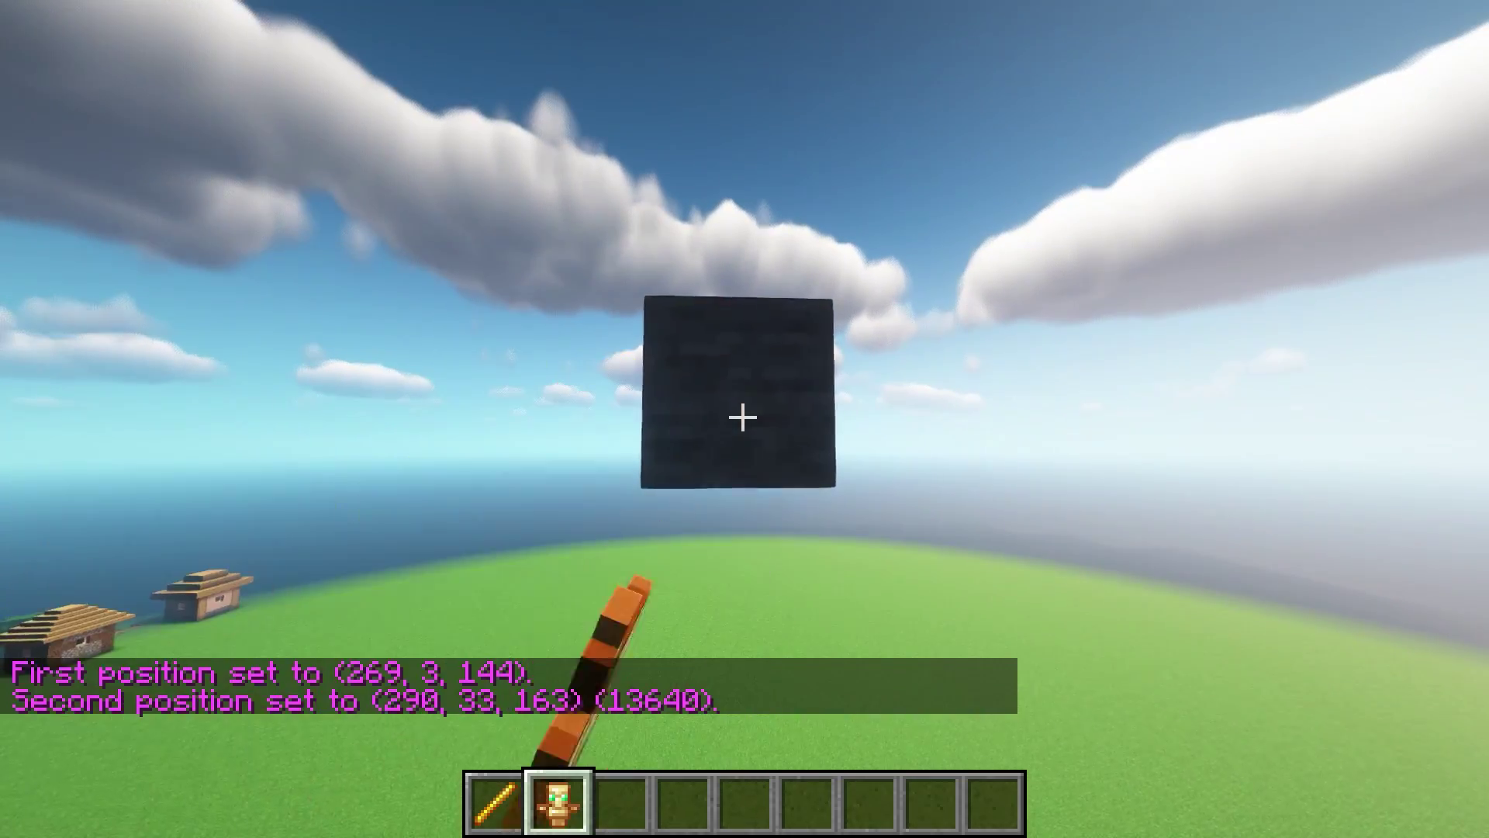
# Step: Count the air blocks inside the selected region with //count #air
pyautogui.press('s')
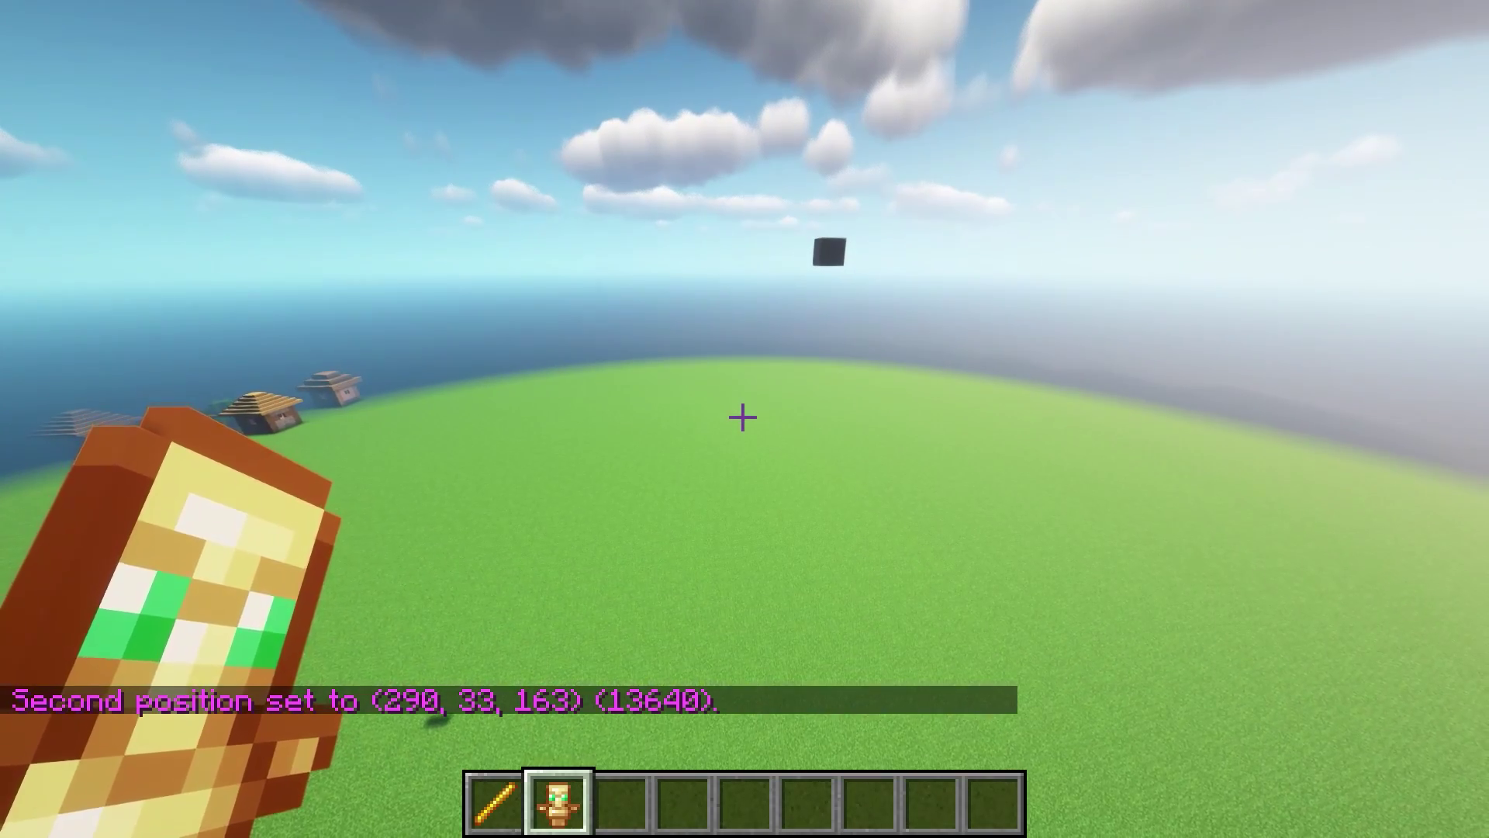
pyautogui.write('//count #air')
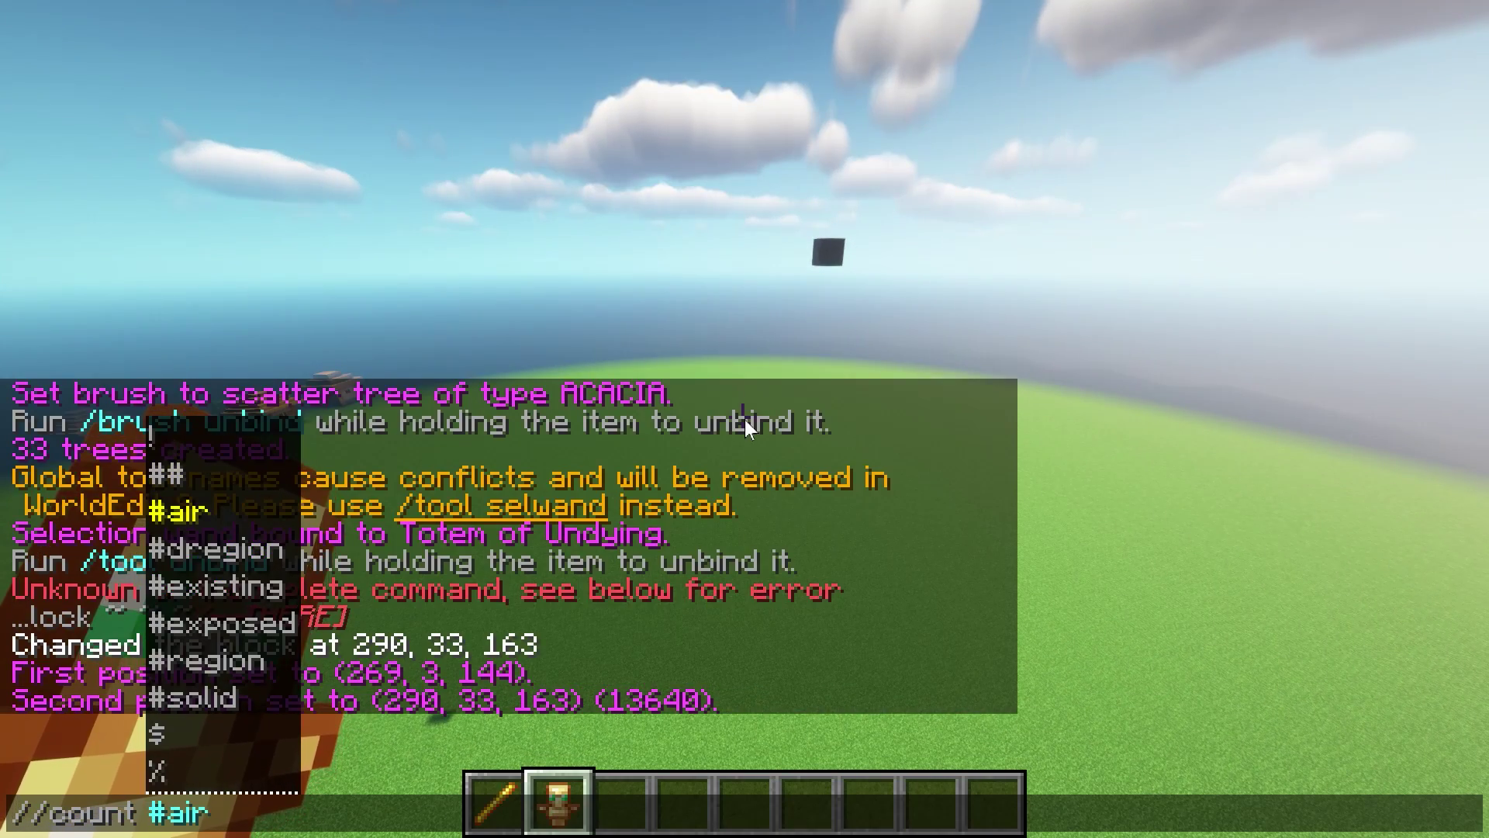
pyautogui.press('Return')
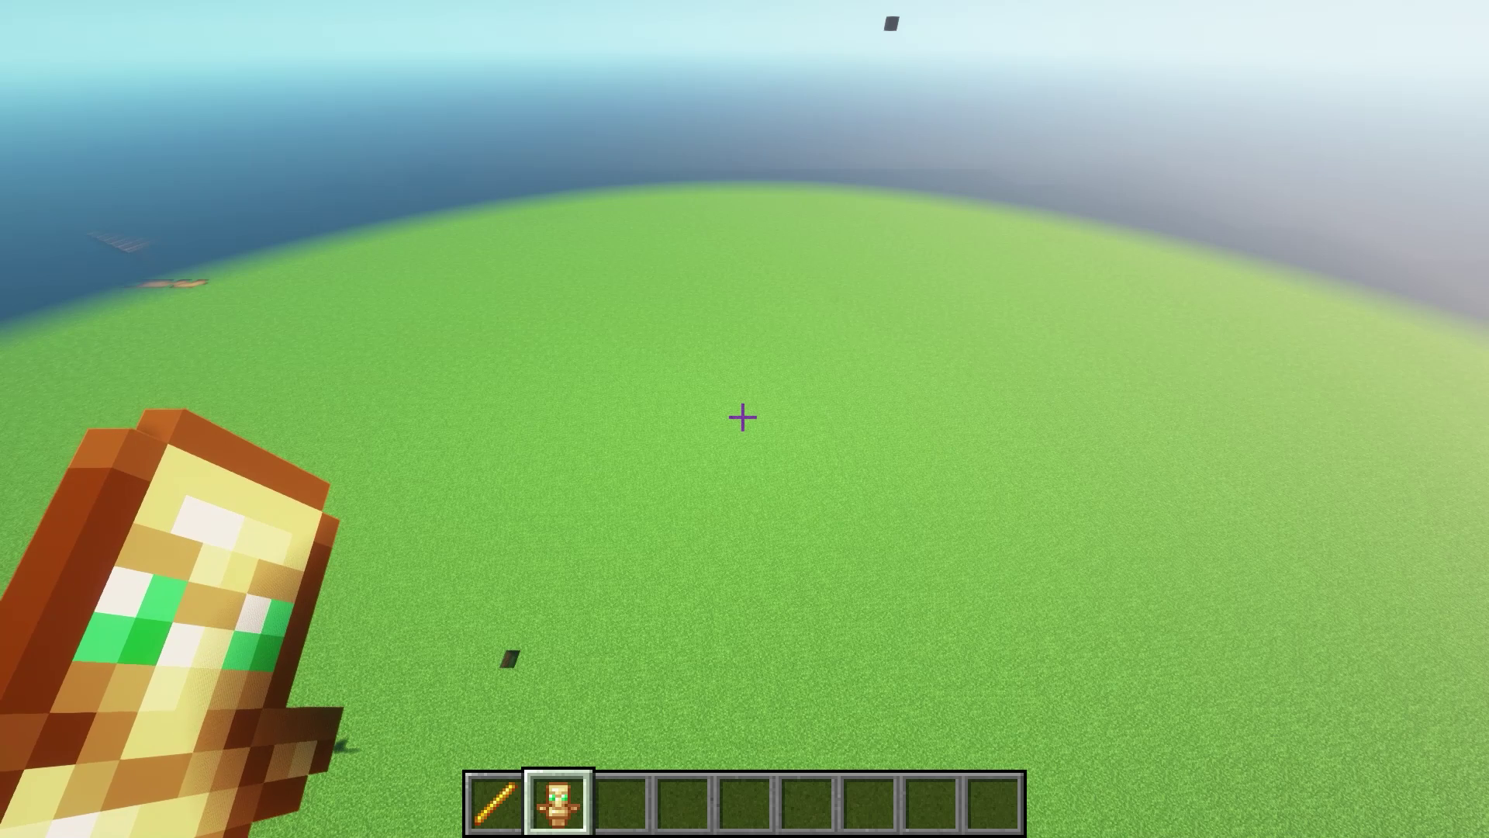
# Step: Generate acacia trees with density 2 inside the selected region using //forest acacia 2
pyautogui.press('/')
pyautogui.write('/br')
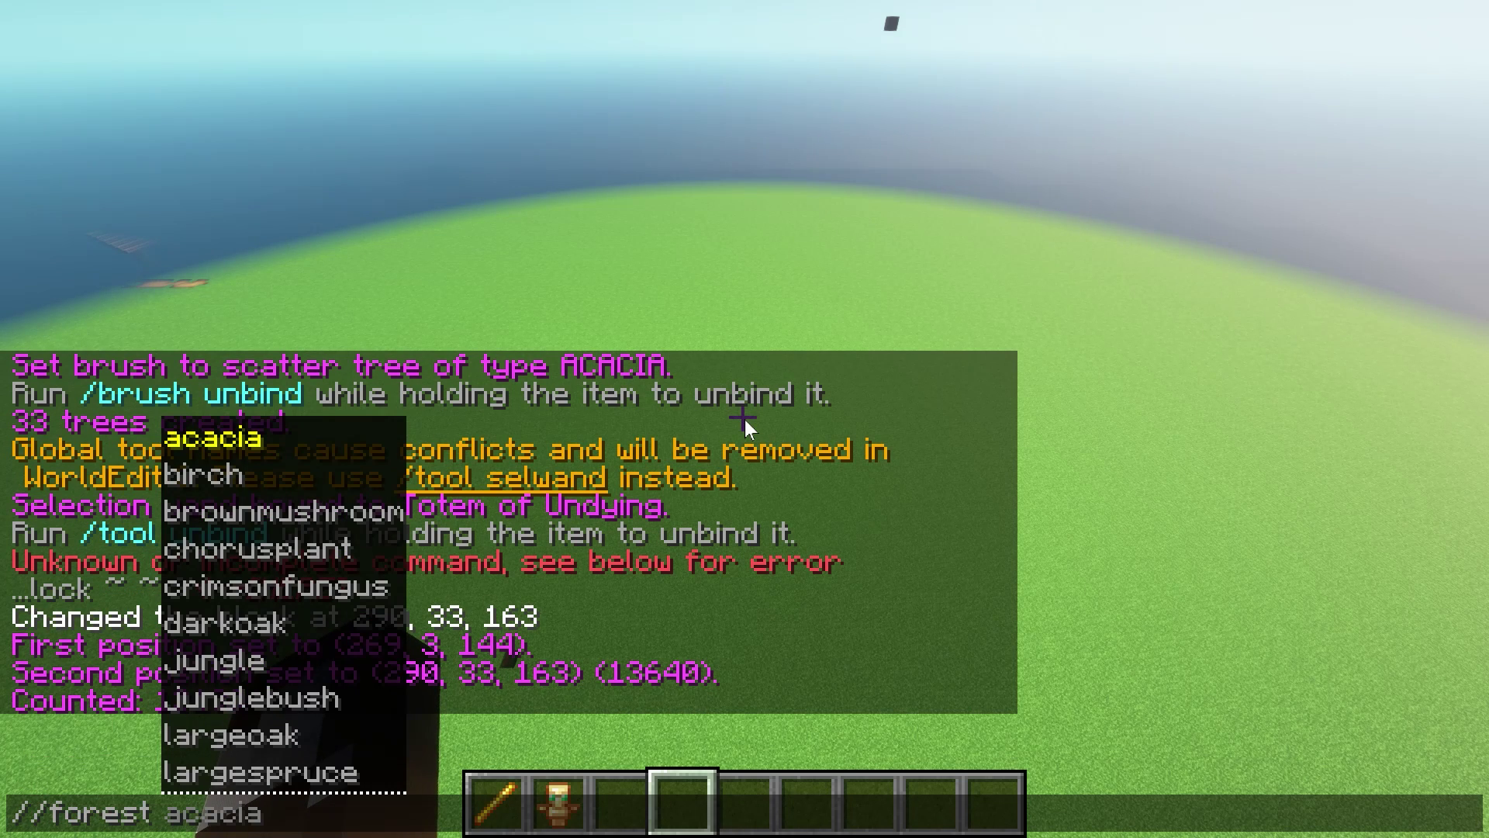
pyautogui.write('c')
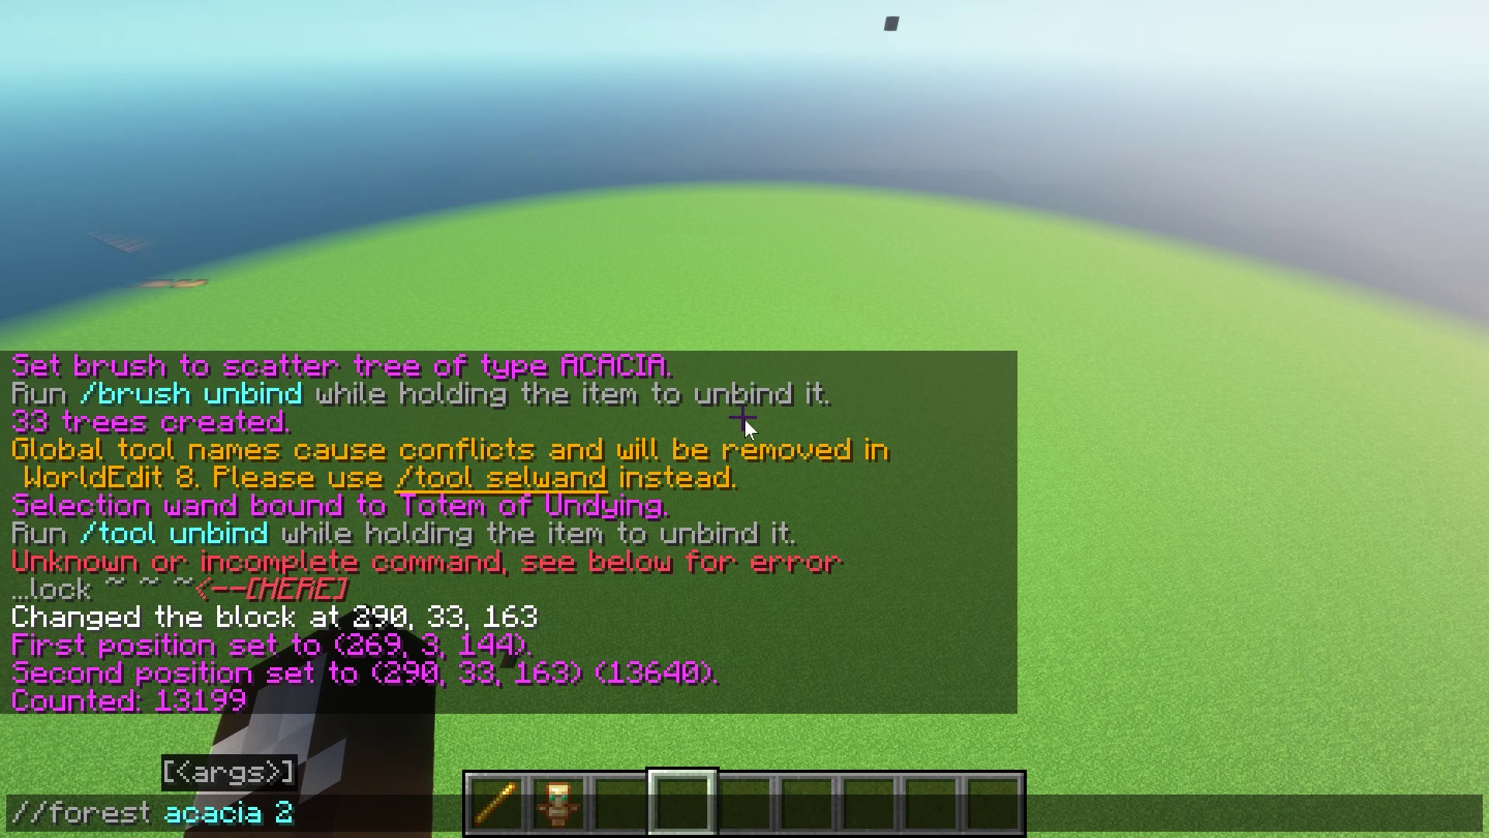
pyautogui.press('Return')
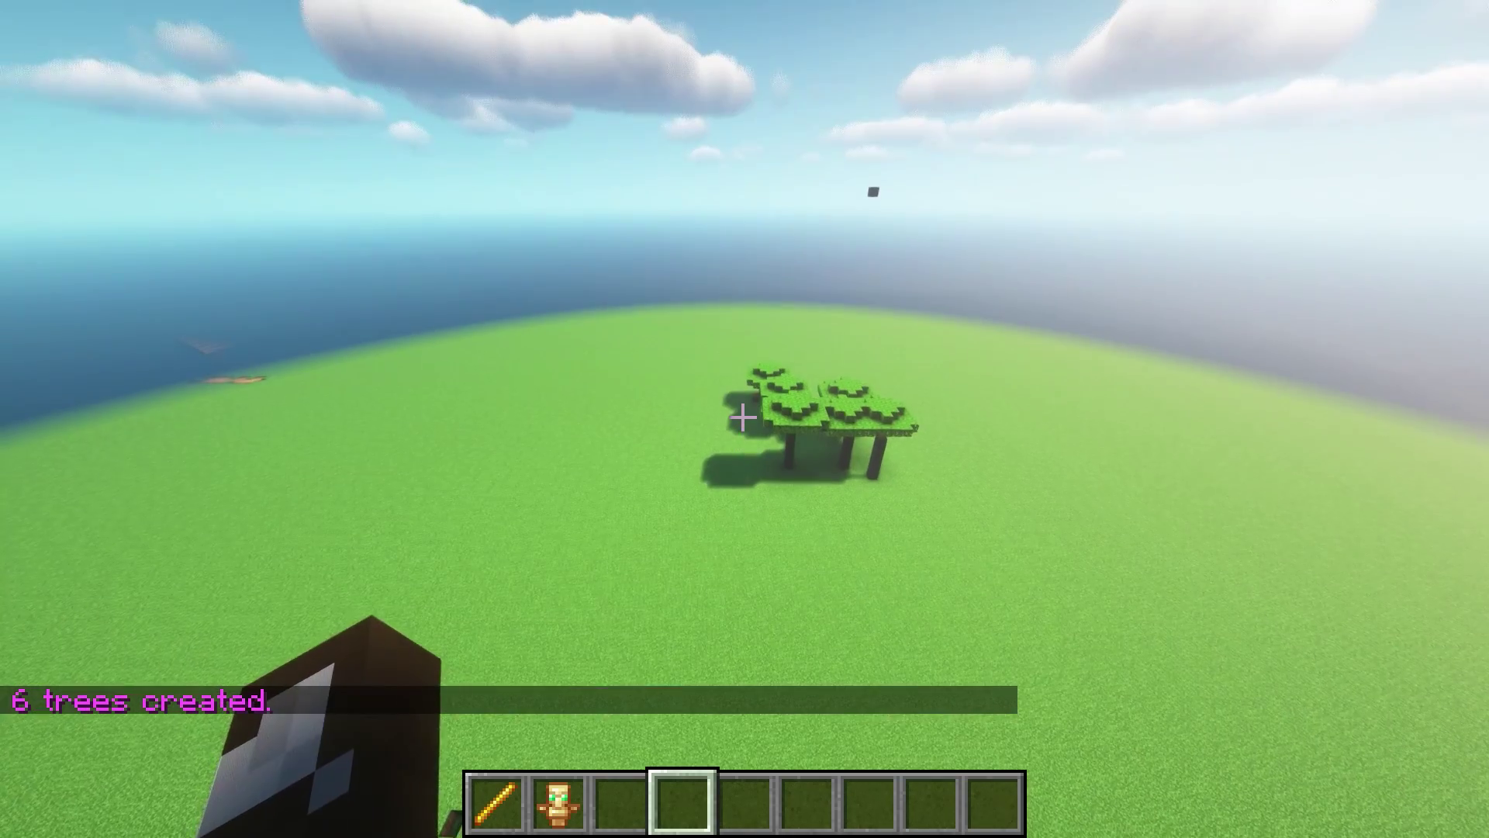
pyautogui.press('w')
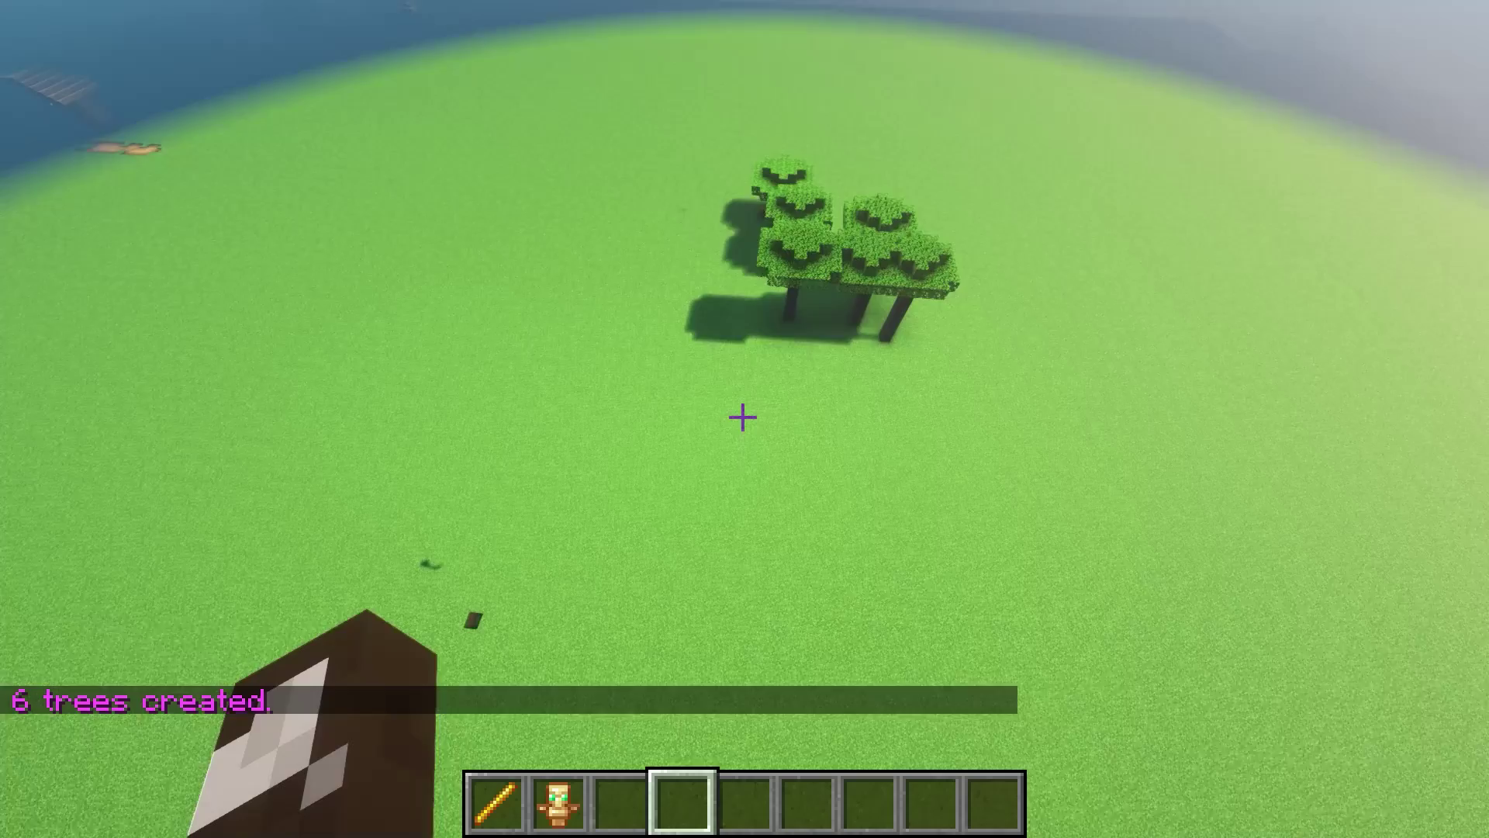
# Step: Run //forest acacia 2 repeatedly on the same selection to fill it densely with acacia trees
pyautogui.press('t')
pyautogui.press('Up')
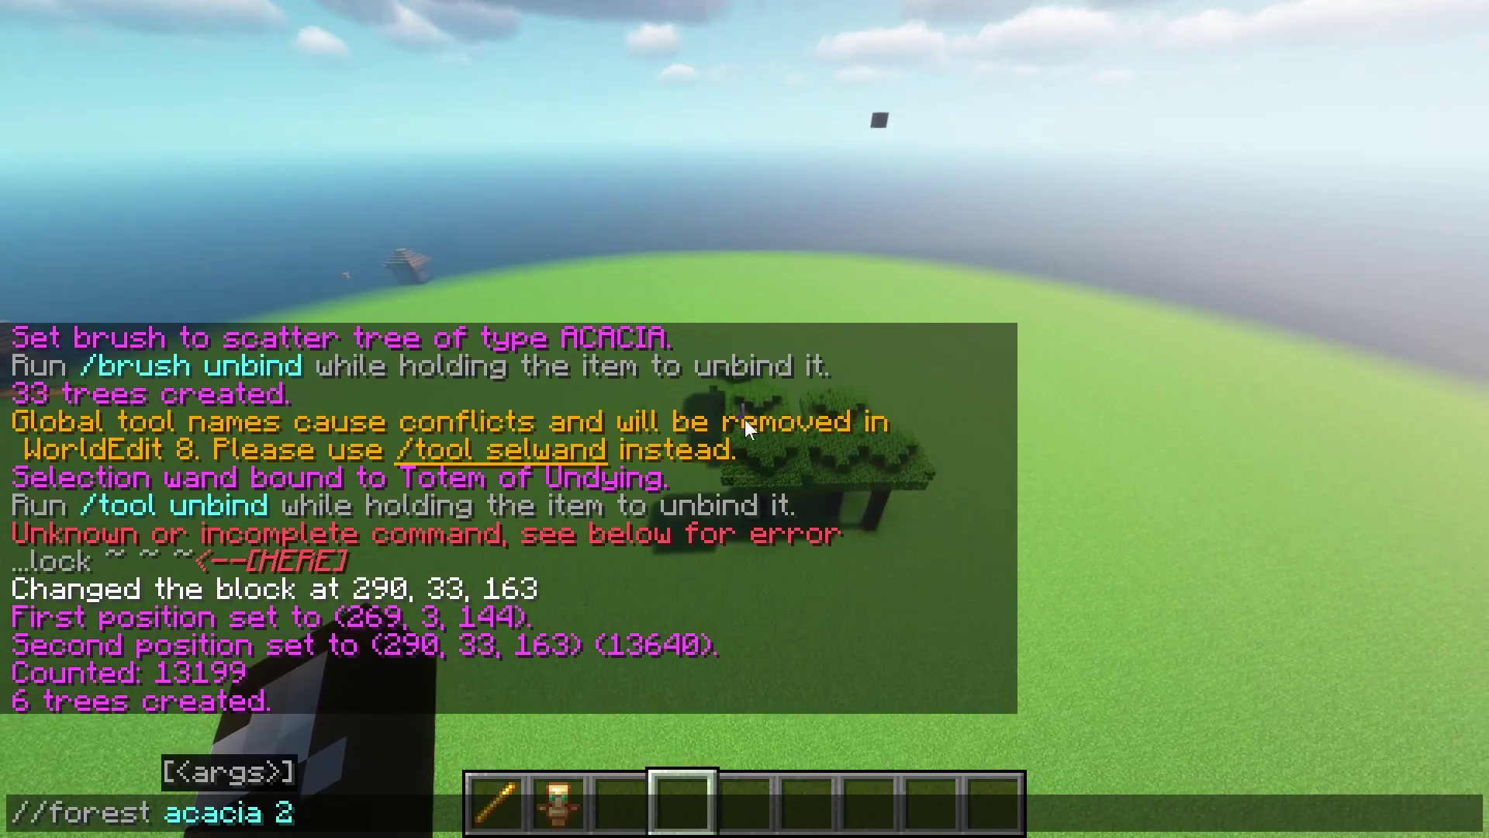
pyautogui.press('Return')
pyautogui.press('t')
pyautogui.press('Up')
pyautogui.press('Return')
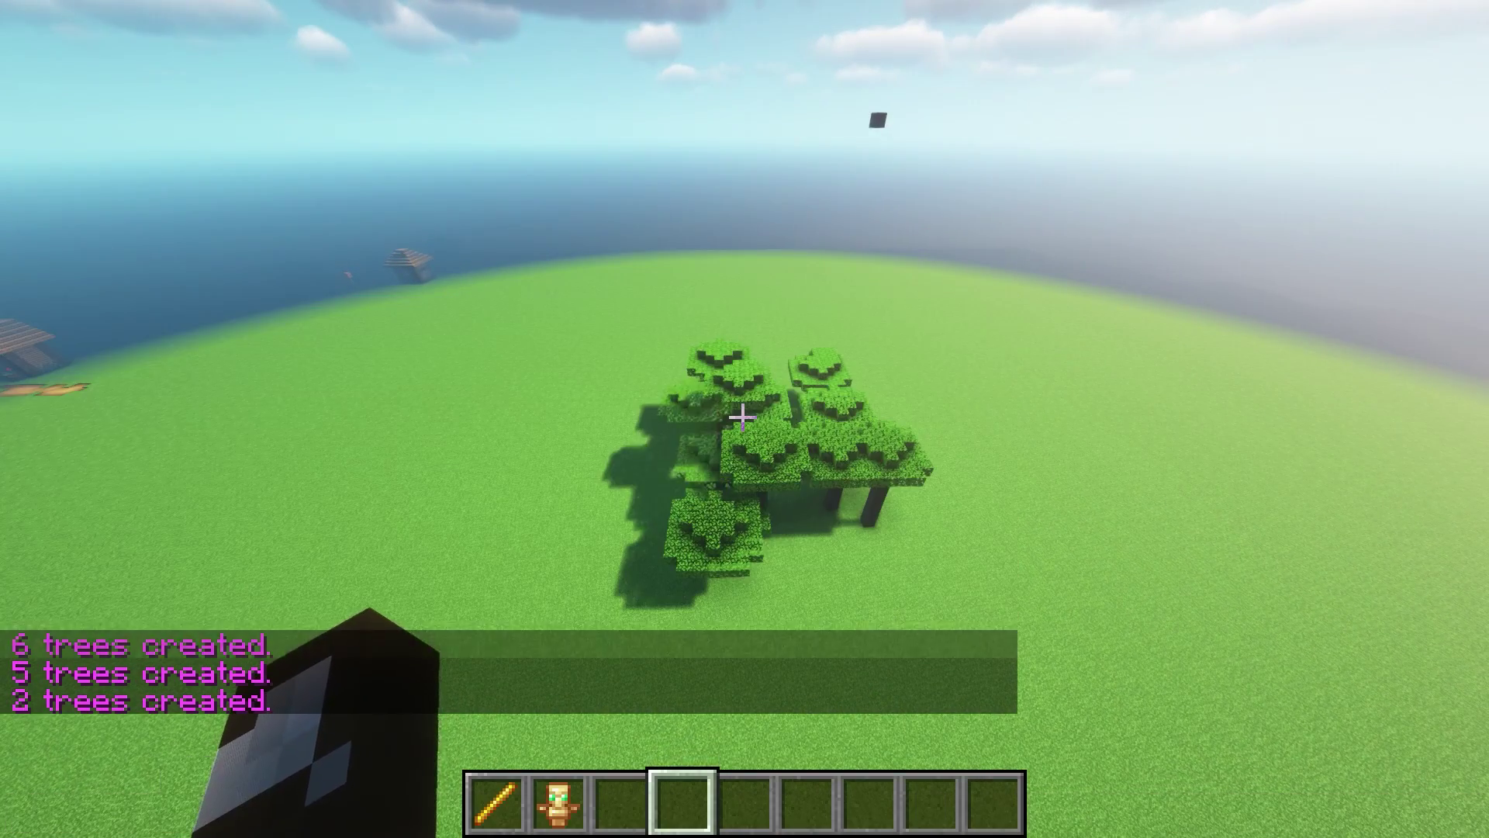
pyautogui.press('t')
pyautogui.press('Up')
pyautogui.press('Return')
pyautogui.press('t')
pyautogui.press('Up')
pyautogui.press('Return')
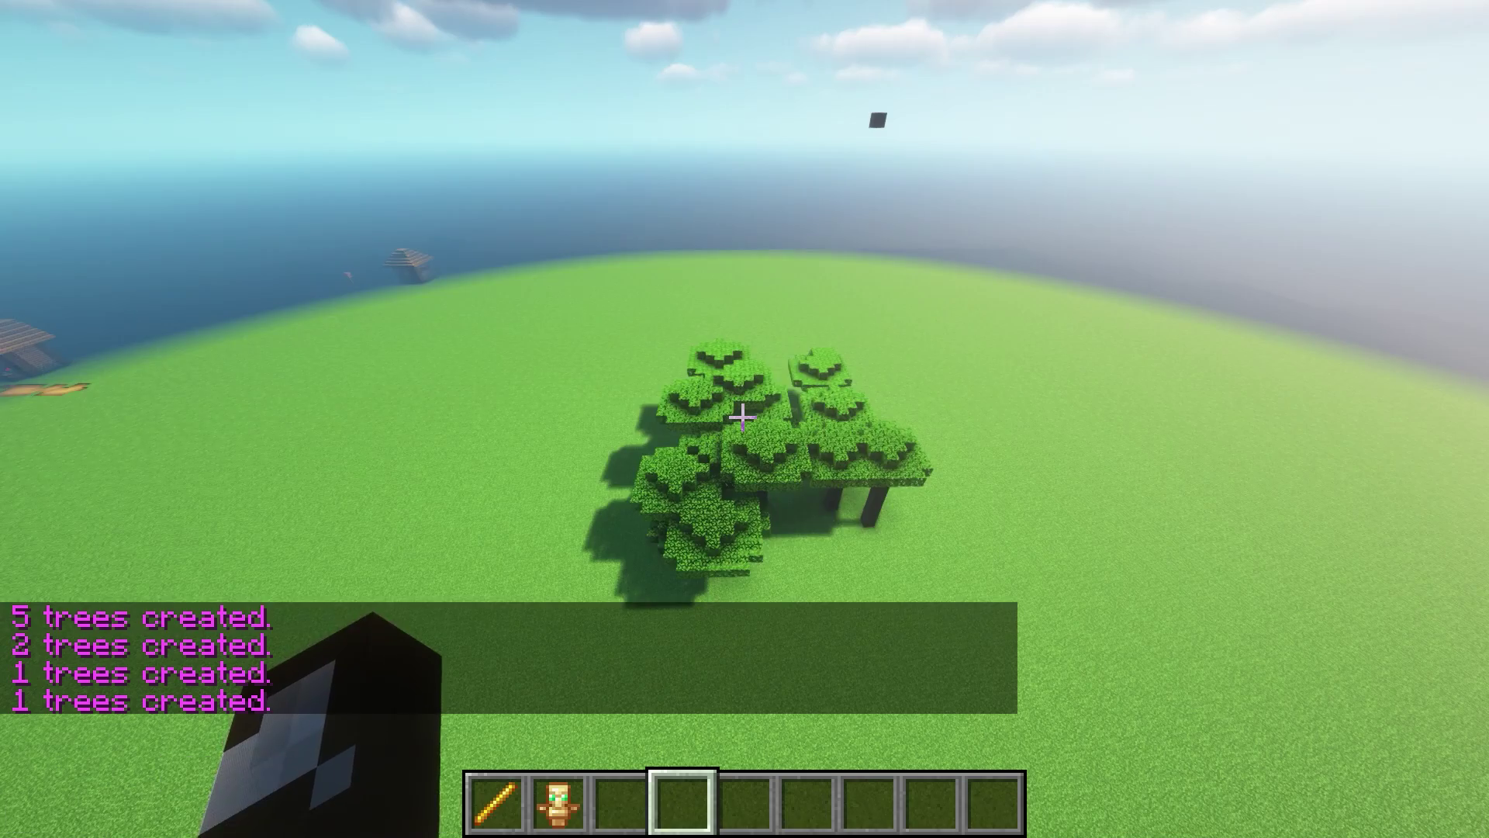
pyautogui.press('t')
pyautogui.press('Up')
pyautogui.press('Return')
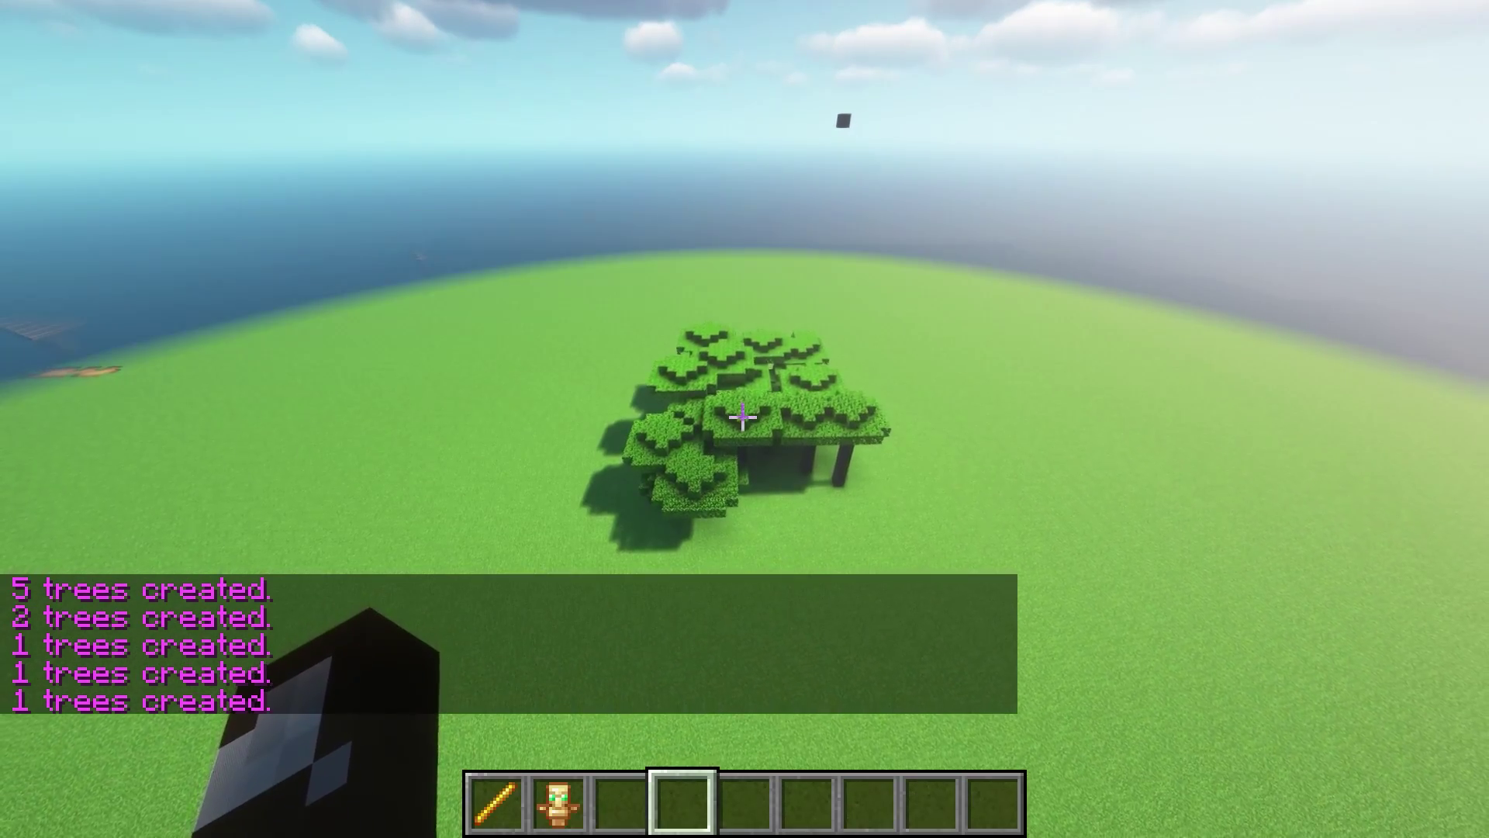
pyautogui.press('t')
pyautogui.press('Up')
pyautogui.press('Return')
pyautogui.press('t')
pyautogui.press('Up')
pyautogui.press('Return')
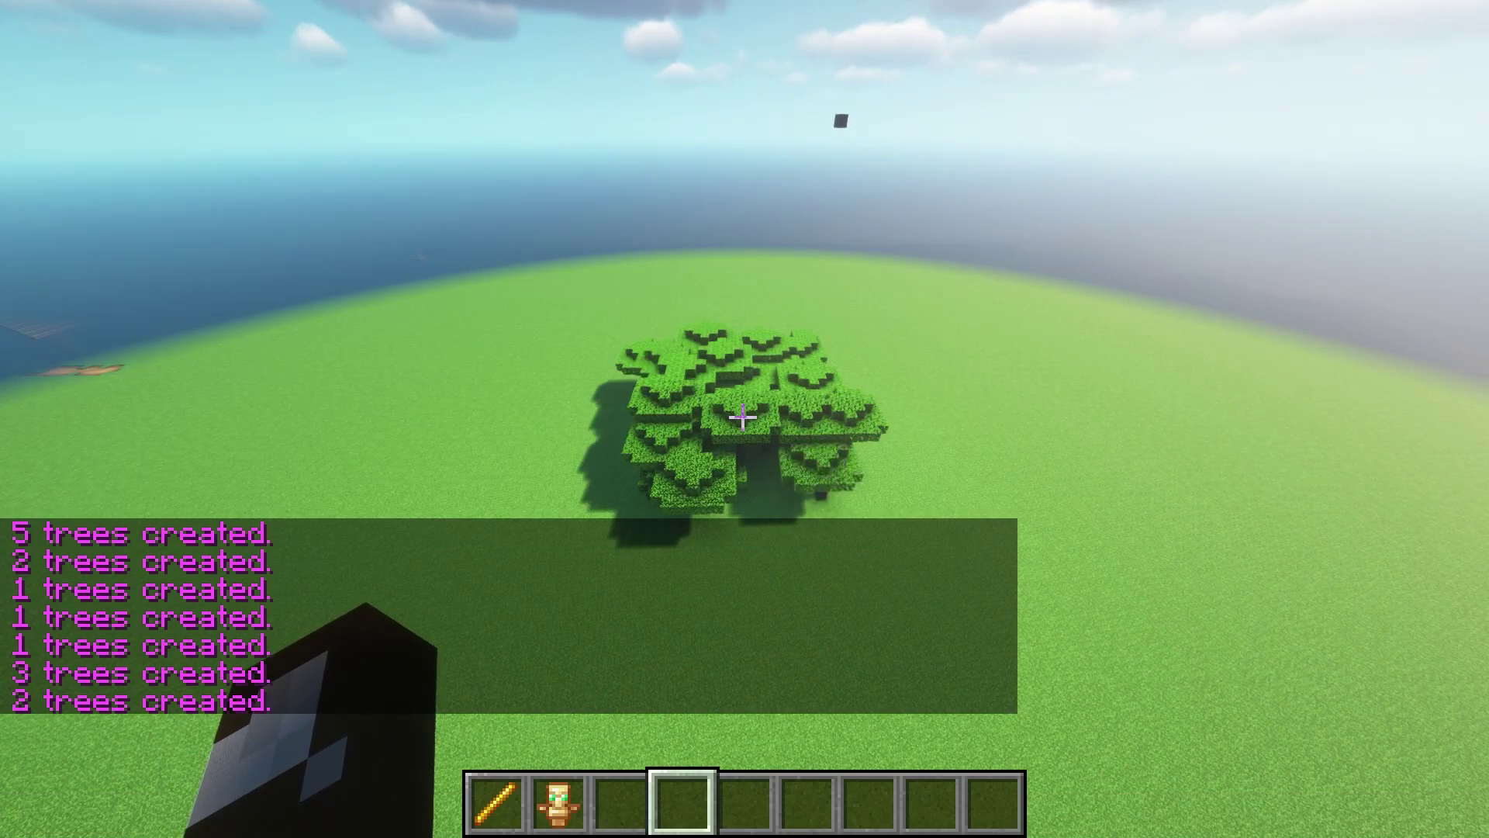
pyautogui.press('t')
pyautogui.press('Up')
pyautogui.press('Return')
pyautogui.press('t')
pyautogui.press('Up')
pyautogui.press('Return')
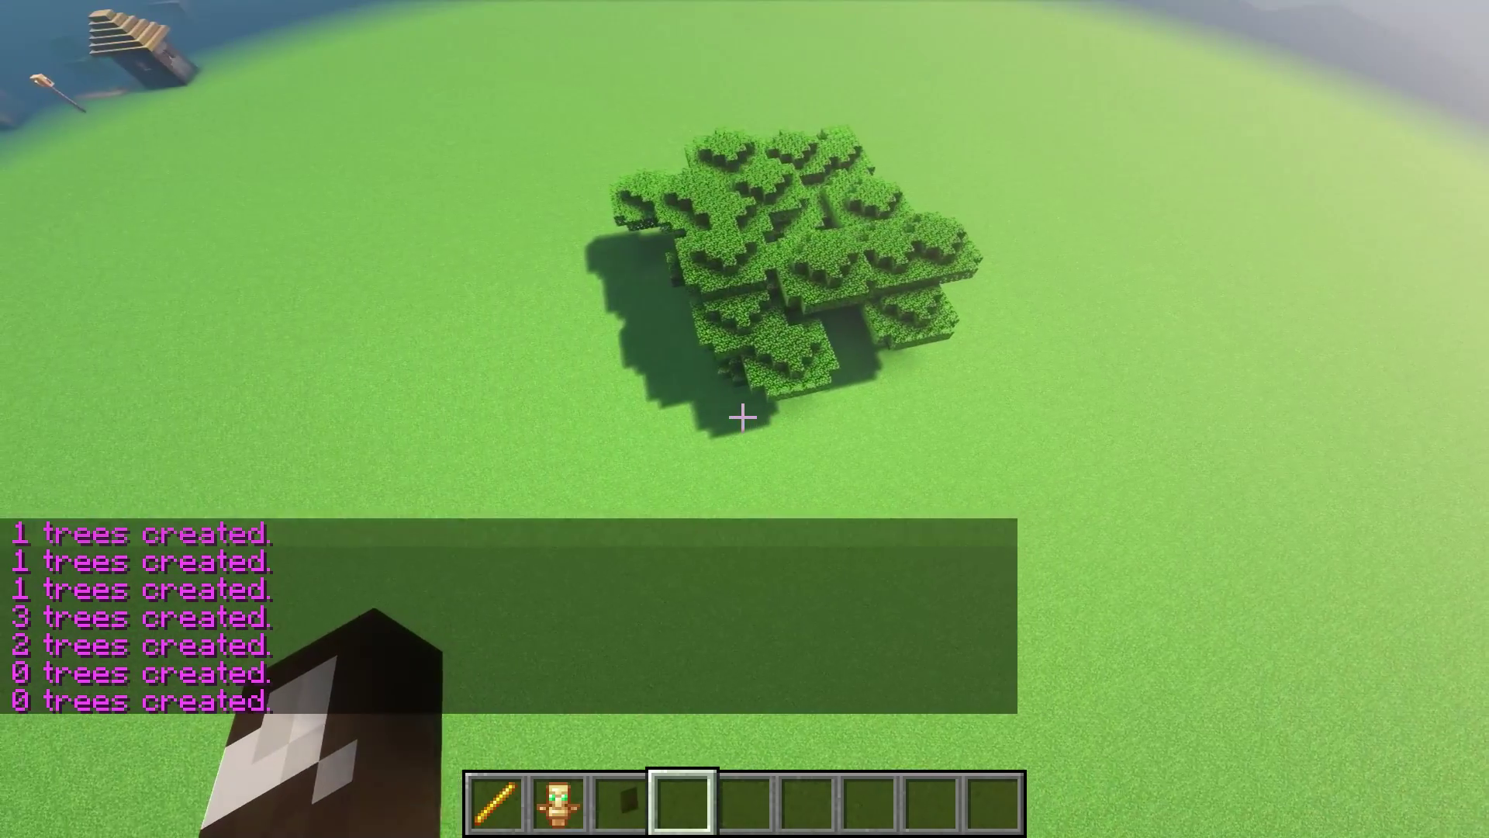
pyautogui.press('t')
pyautogui.press('Up')
pyautogui.press('Return')
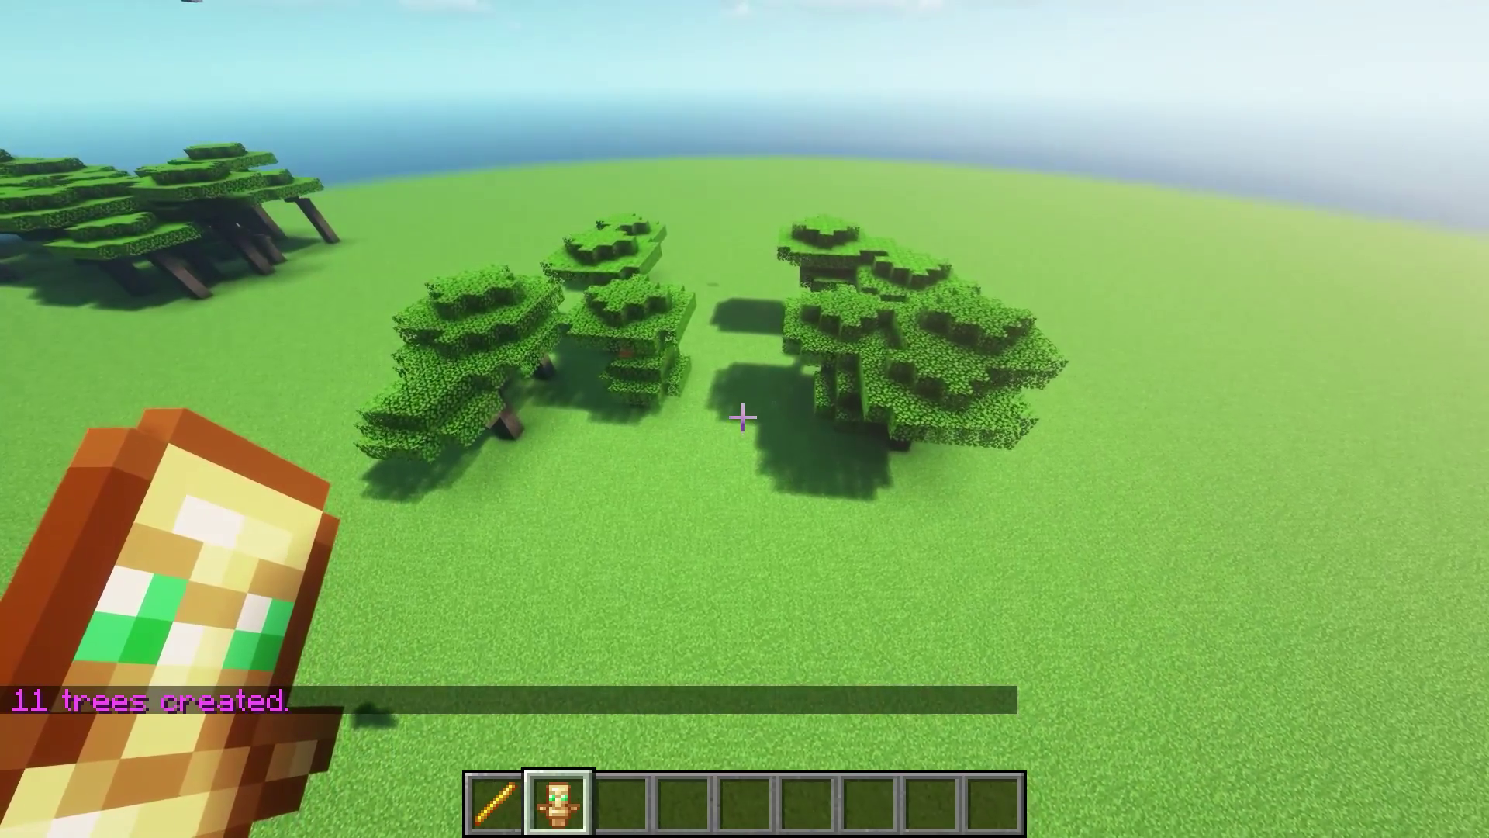
# Step: Scatter flora beneath the acacia trees in the newer, sparser forest selection with //flora and move closer to the ground
pyautogui.write('//br')
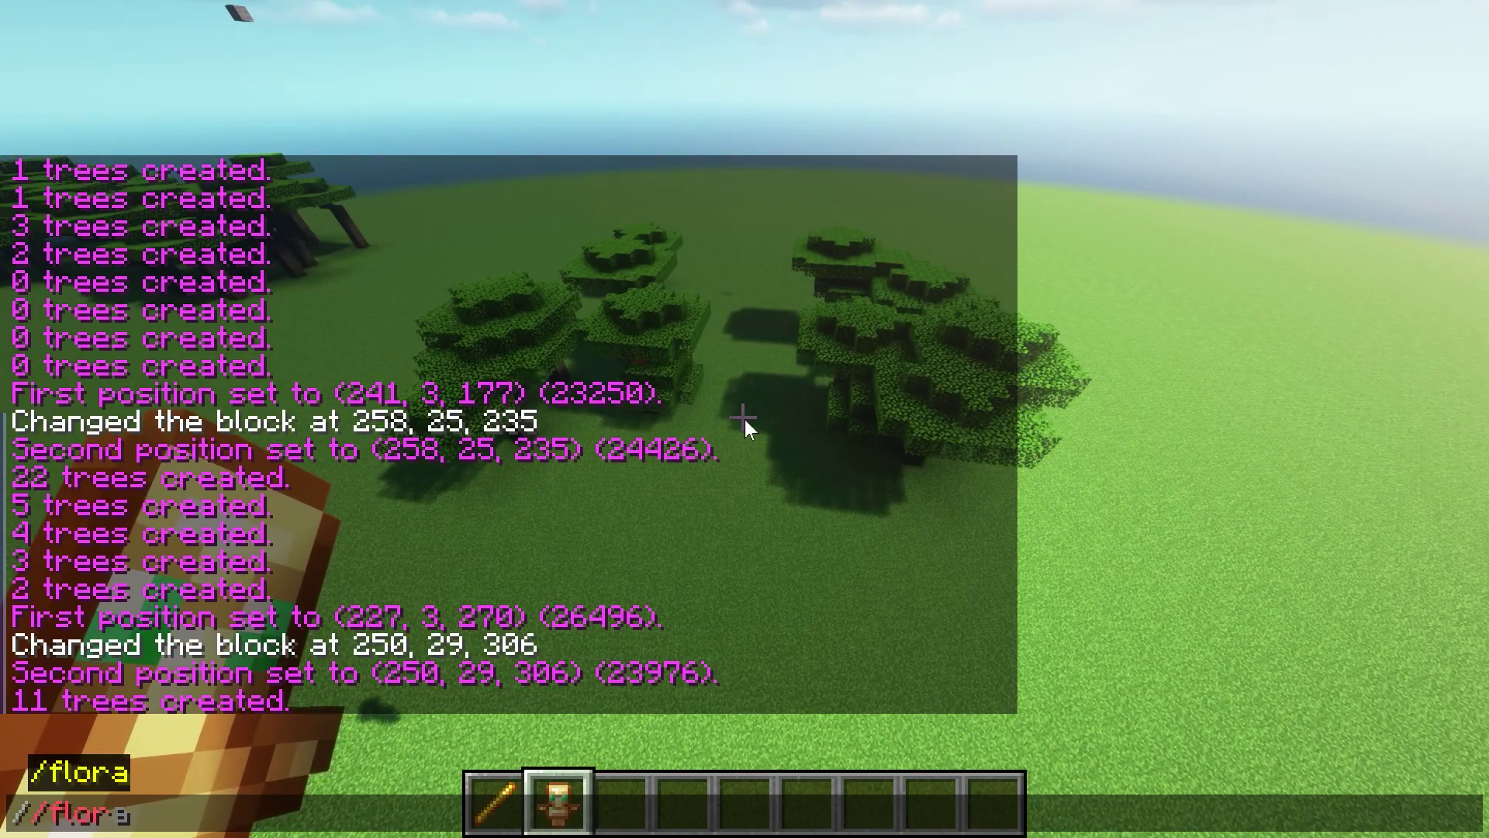
pyautogui.press('Return')
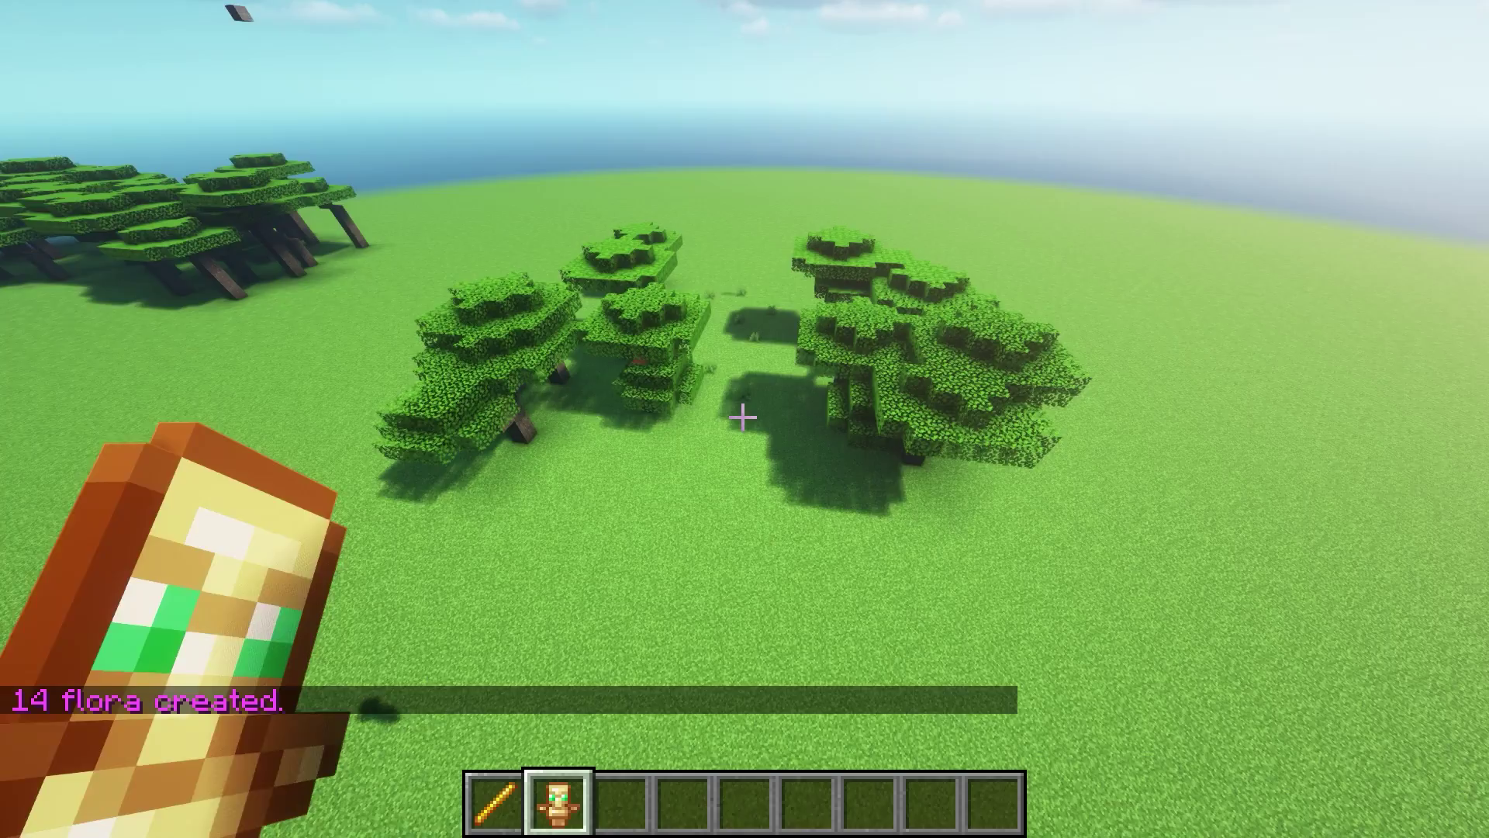
pyautogui.press('w')
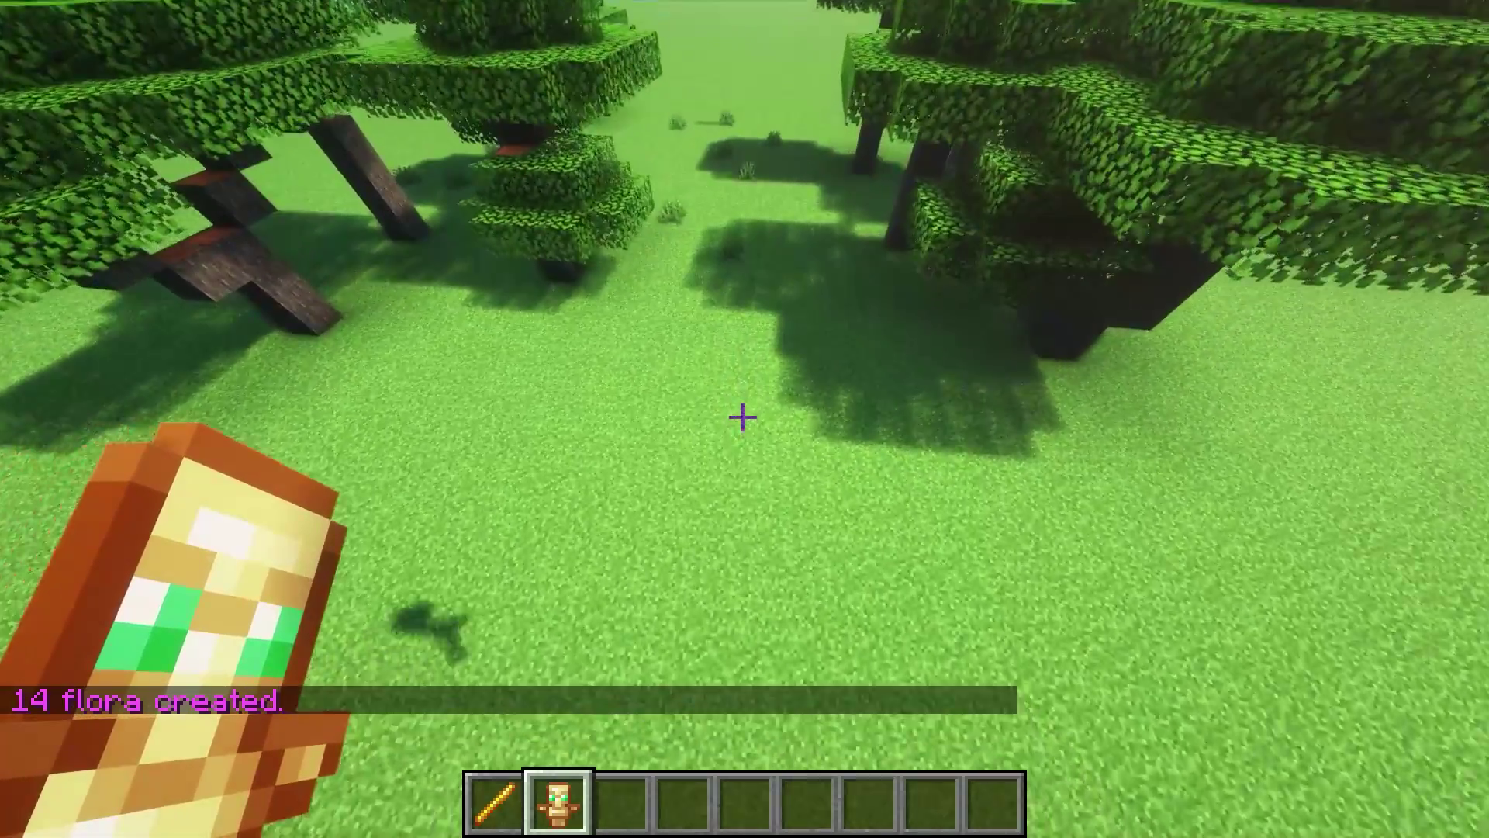
# Step: Repeat //flora many times on the selection to thicken the grass and plants between the acacia trees
pyautogui.press('/')
pyautogui.press('Up')
pyautogui.press('Return')
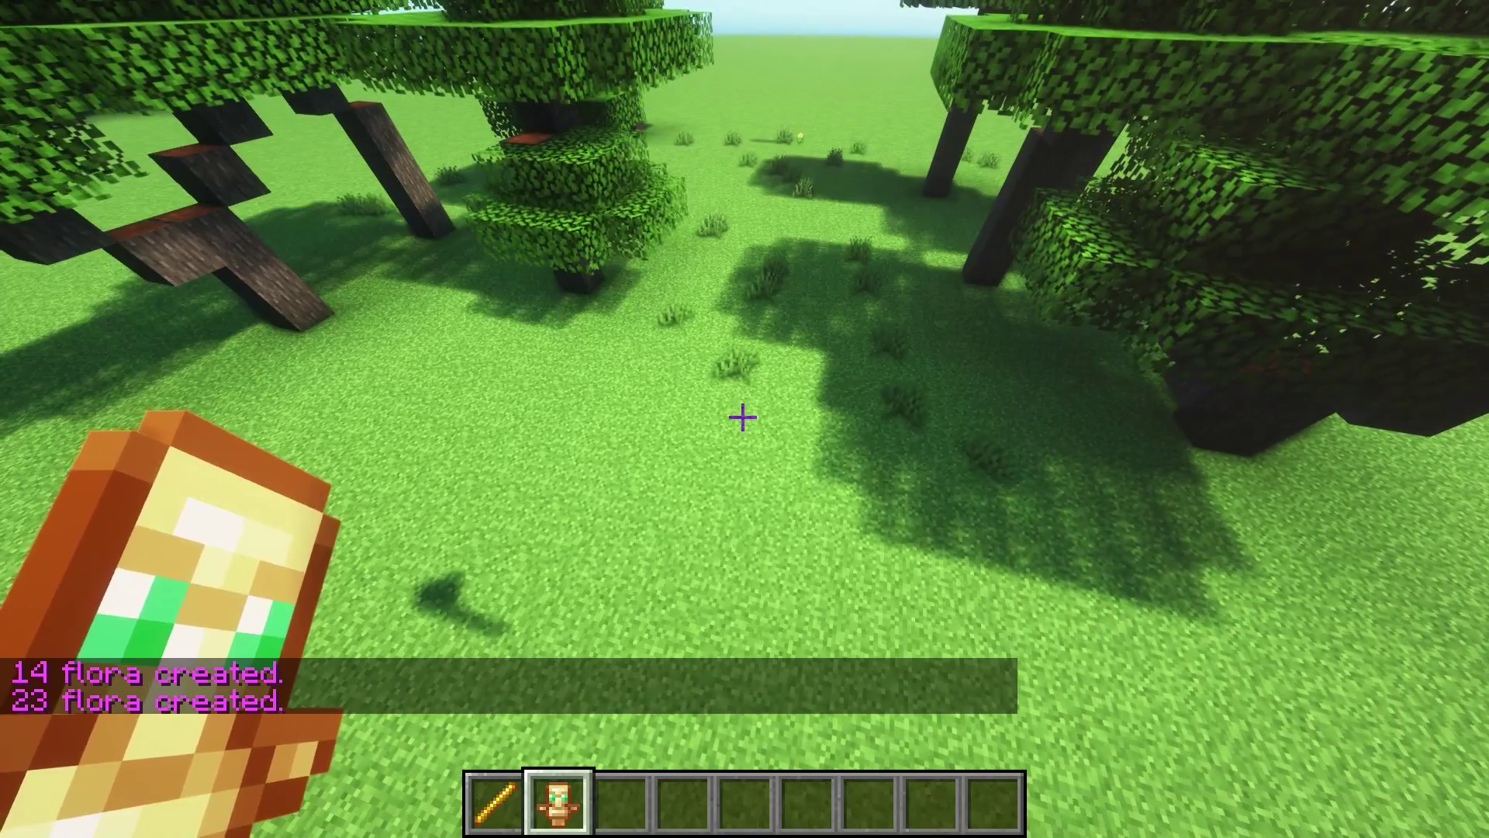
pyautogui.press('/')
pyautogui.press('Up')
pyautogui.press('Return')
pyautogui.press('/')
pyautogui.press('Up')
pyautogui.press('Return')
pyautogui.press('/')
pyautogui.press('Up')
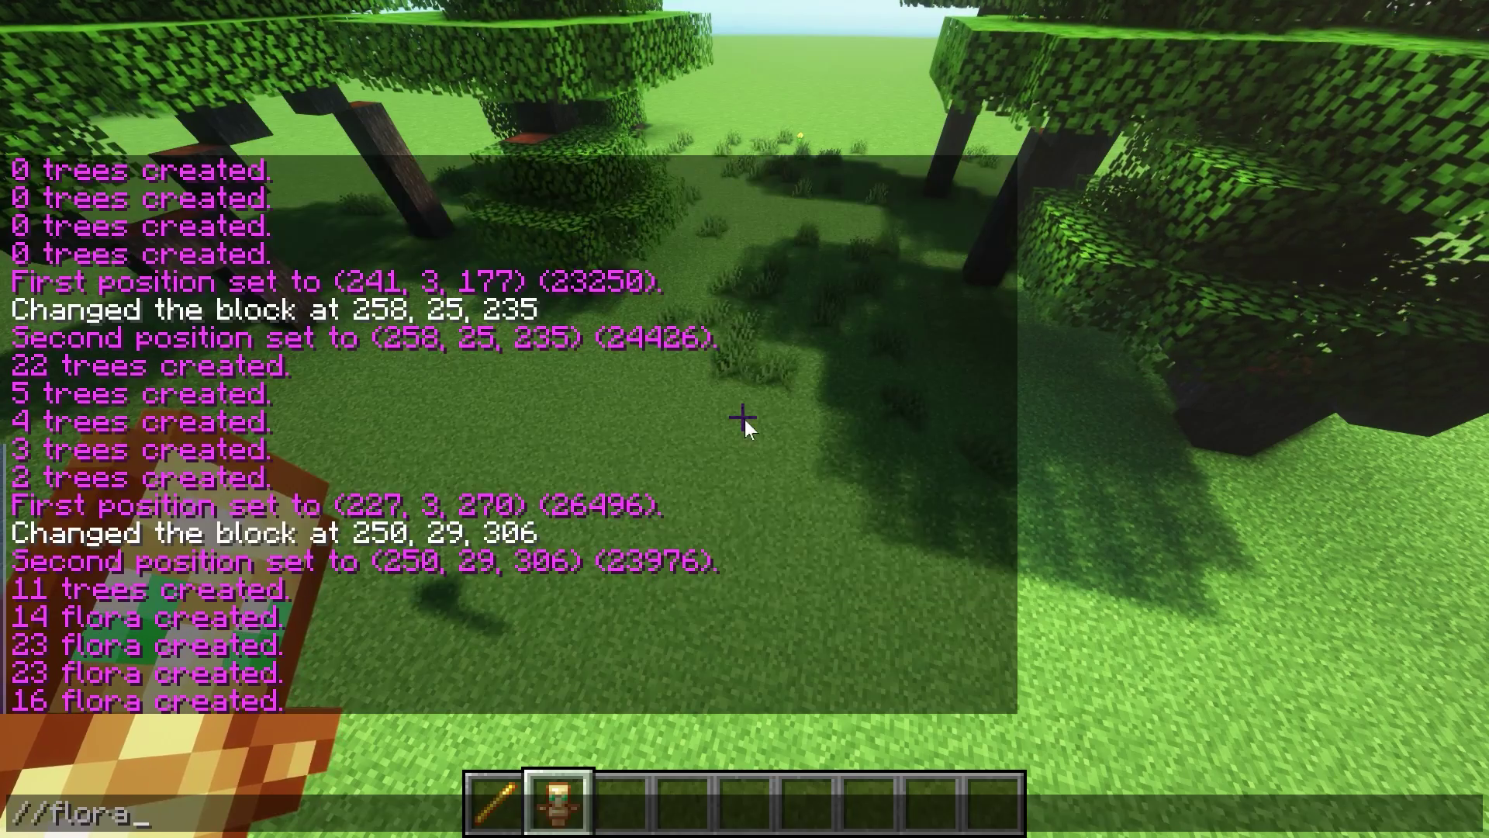
pyautogui.press('Return')
pyautogui.press('t')
pyautogui.press('Up')
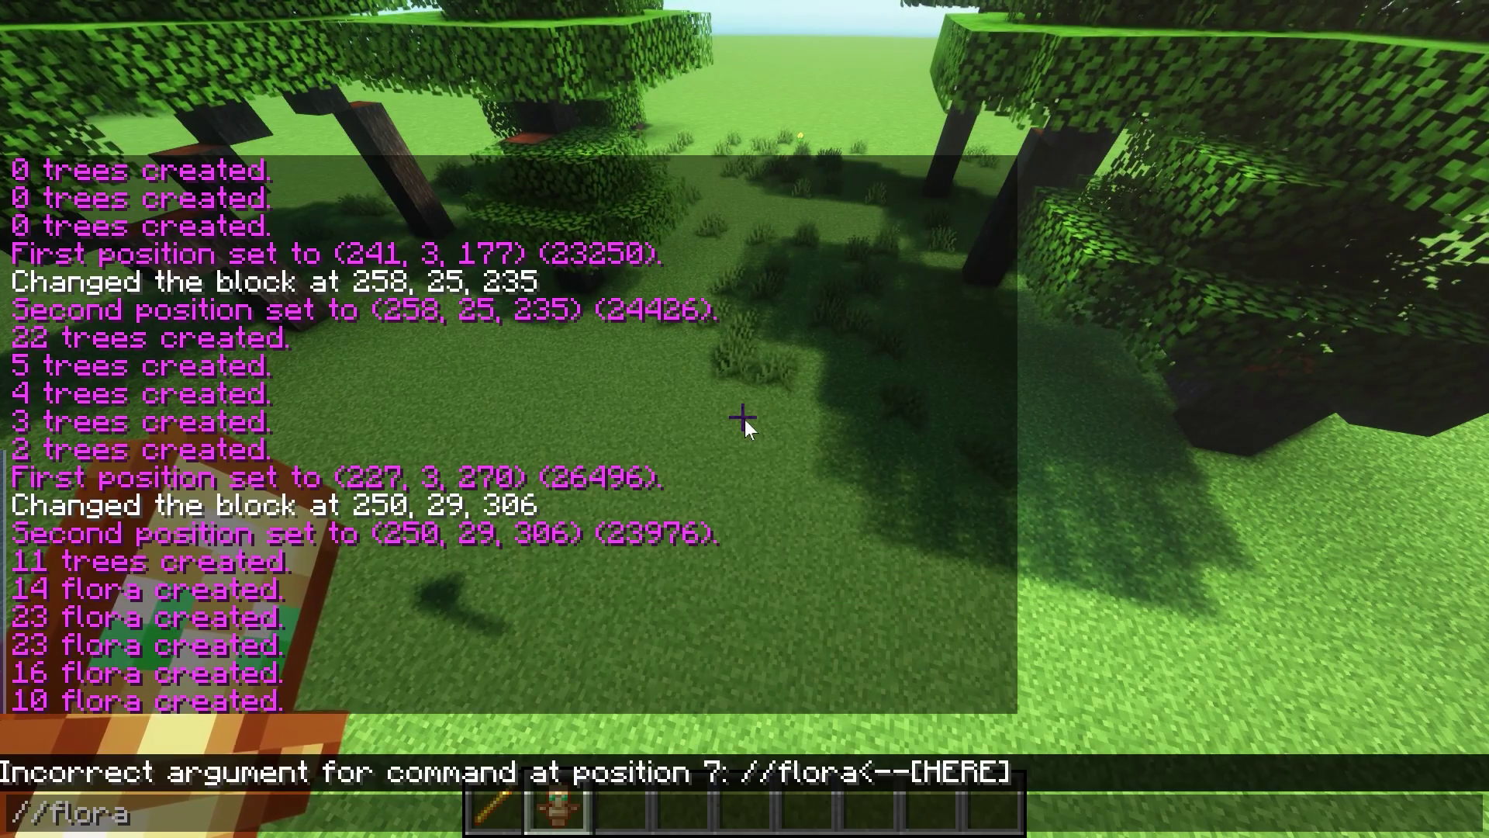
pyautogui.press('Return')
pyautogui.press('/')
pyautogui.press('Up')
pyautogui.press('Return')
pyautogui.press('/')
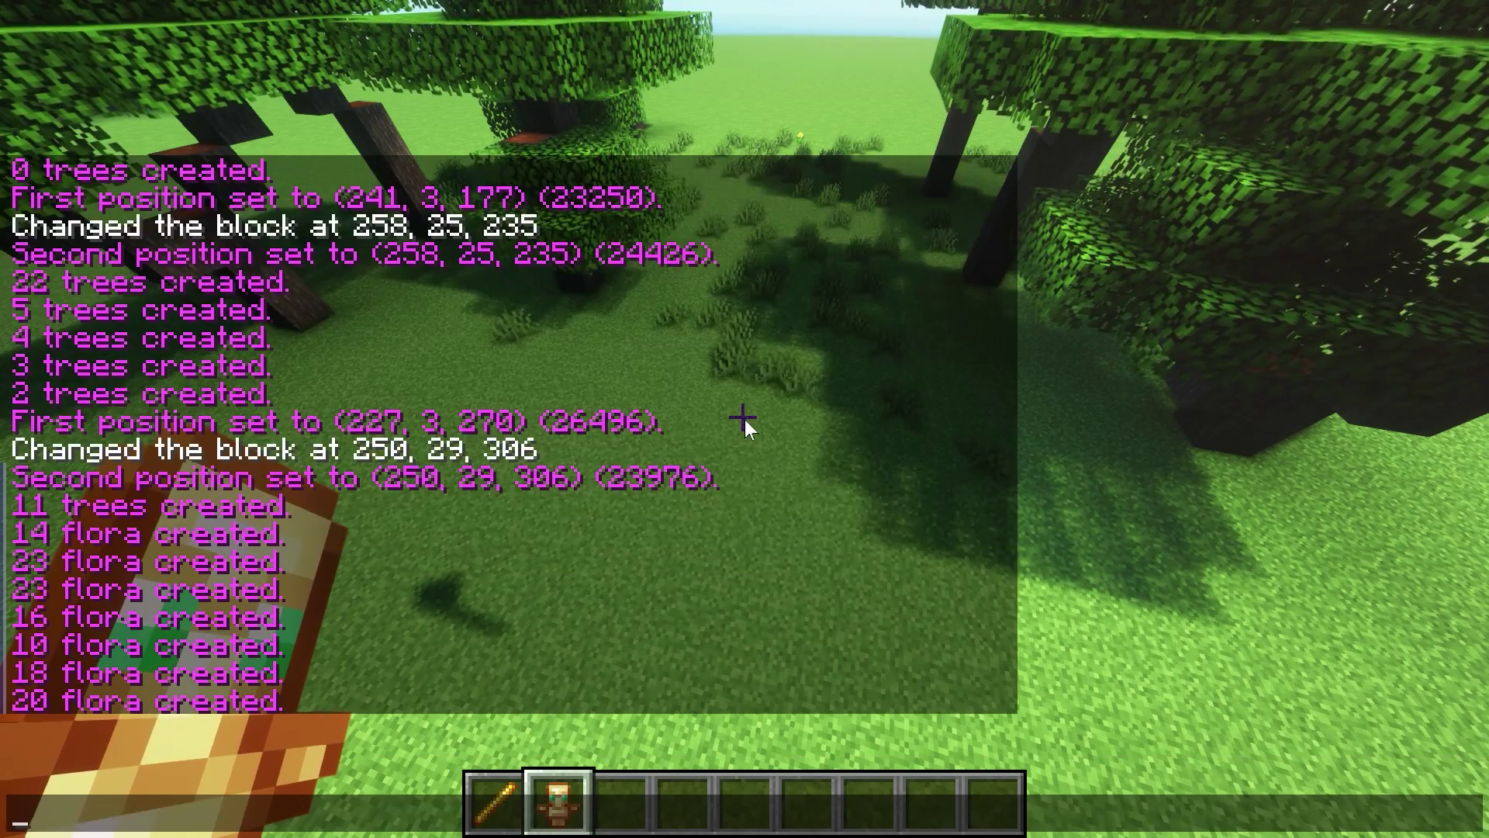
pyautogui.press('Up')
pyautogui.press('Return')
pyautogui.press('/')
pyautogui.press('Up')
pyautogui.press('Return')
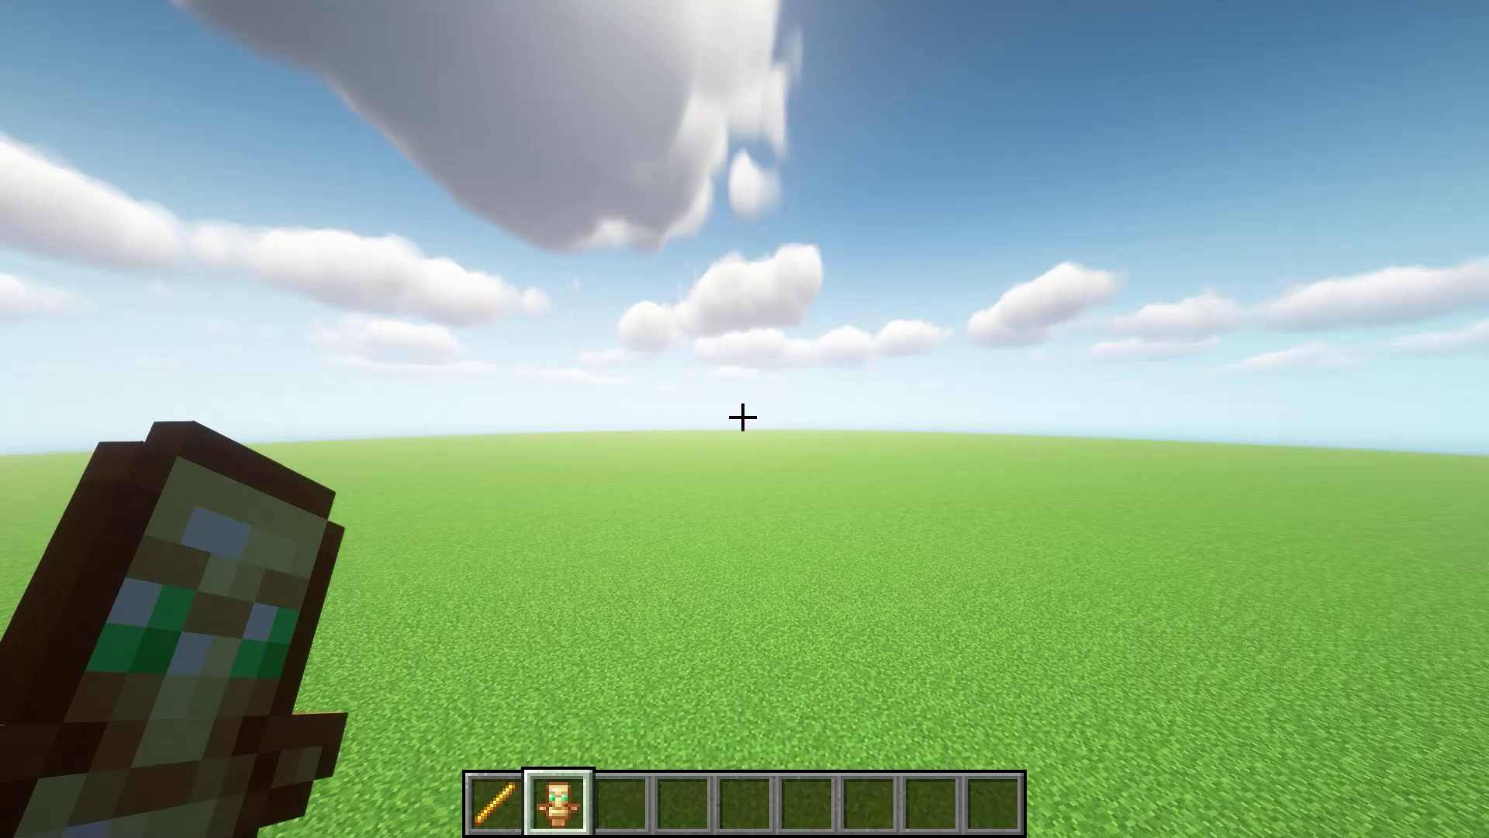